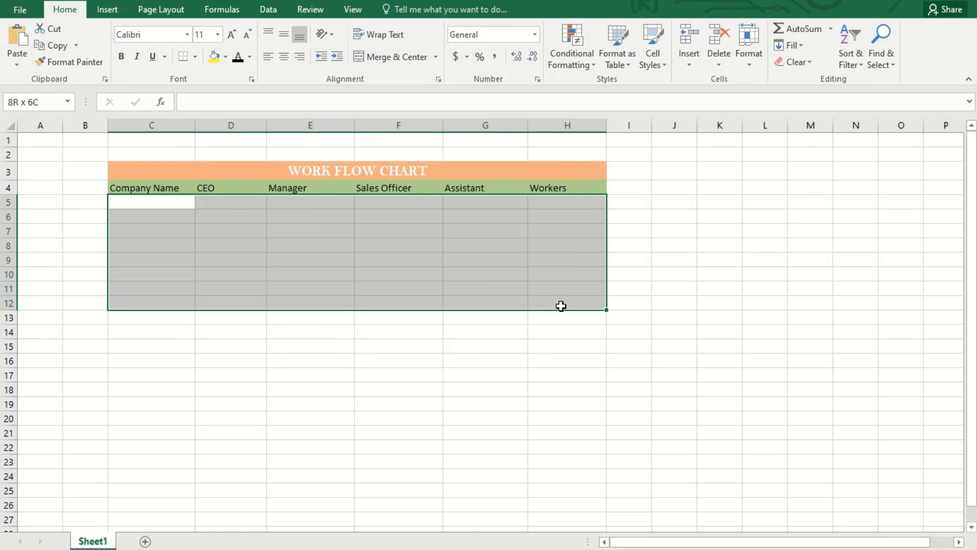
Format the empty range C5:H12 as a table with a light blue banded style.
click(617, 53)
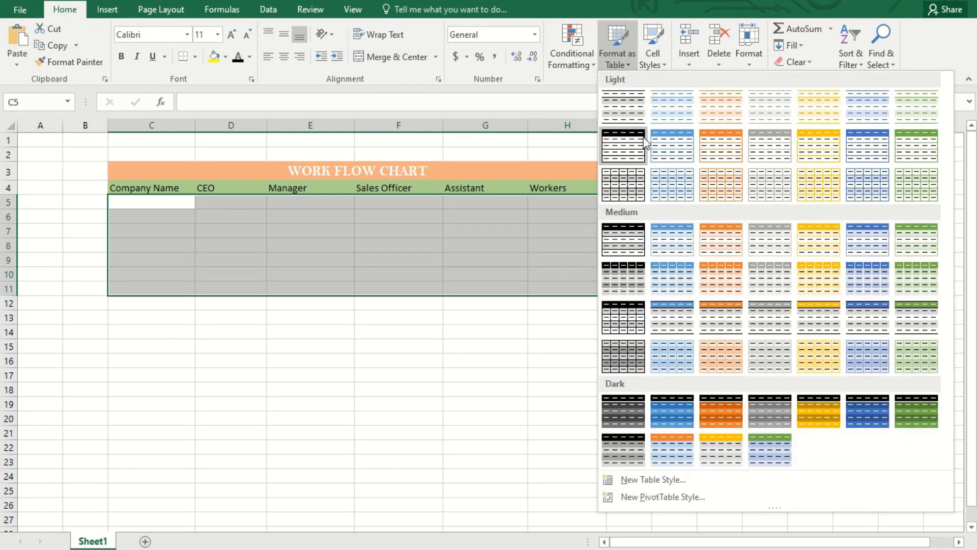
click(680, 112)
click(261, 312)
click(230, 274)
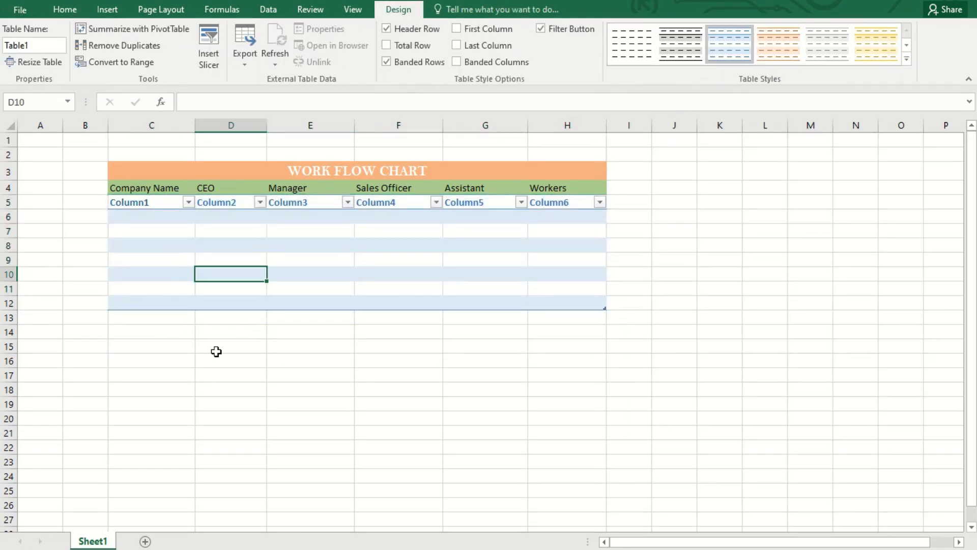
Enter the company names CROOK LEE in C6 and Box-cer in C7.
click(138, 219)
double_click(140, 221)
text(CROOK LEE)
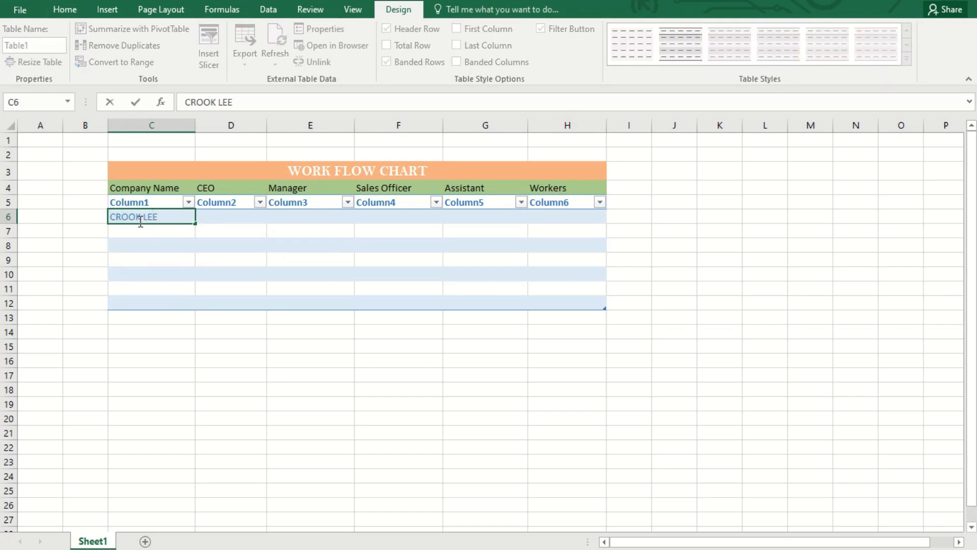
click(175, 233)
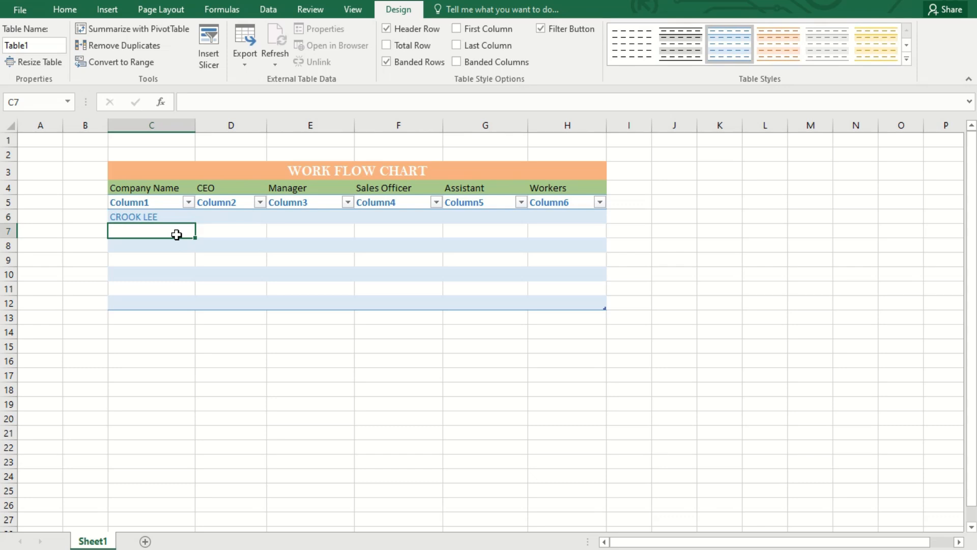
text(Boxer)
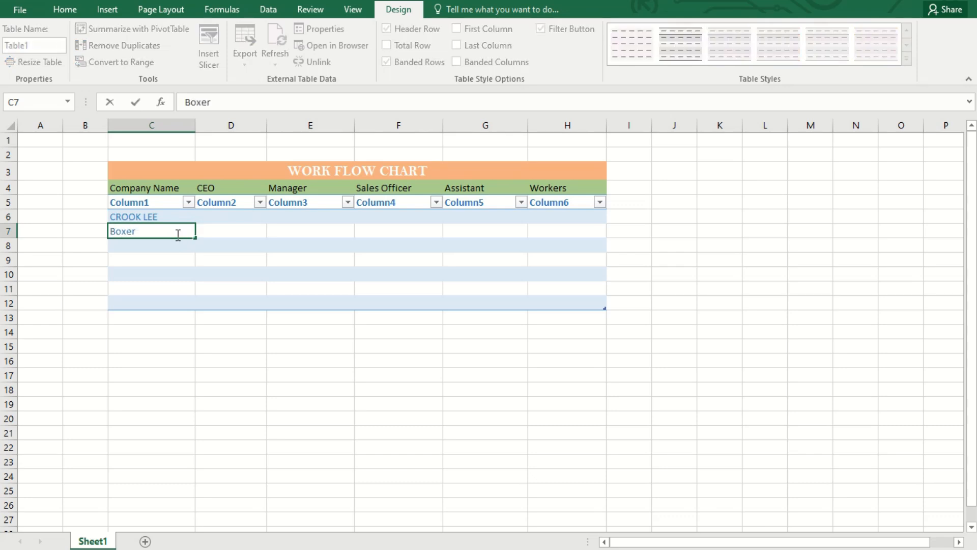
click(126, 231)
text(-c)
click(148, 246)
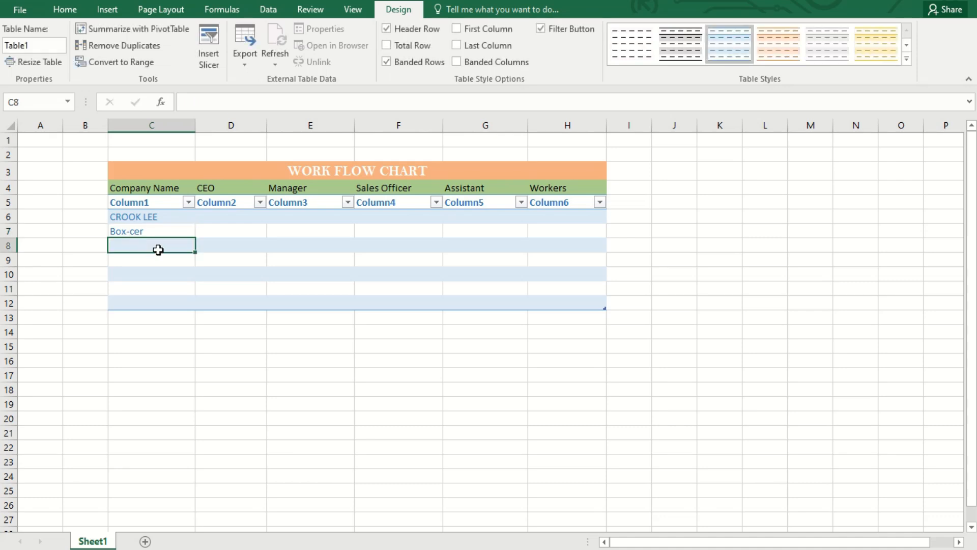
Enter the company names Dany LEE Travels in C8 and Jago Soft in C9.
text(DAn)
key(BackSpace)
key(BackSpace)
key(BackSpace)
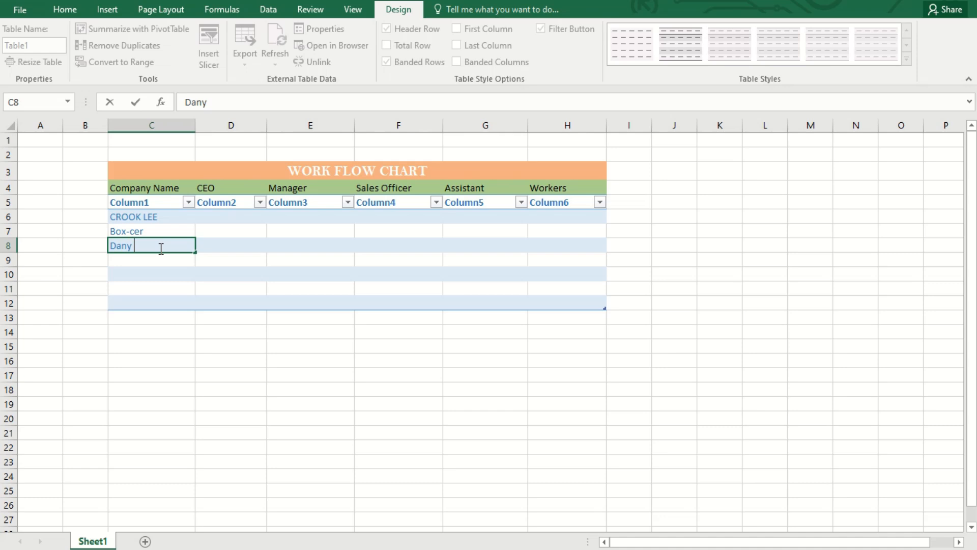
text(any LEE Travels)
click(145, 258)
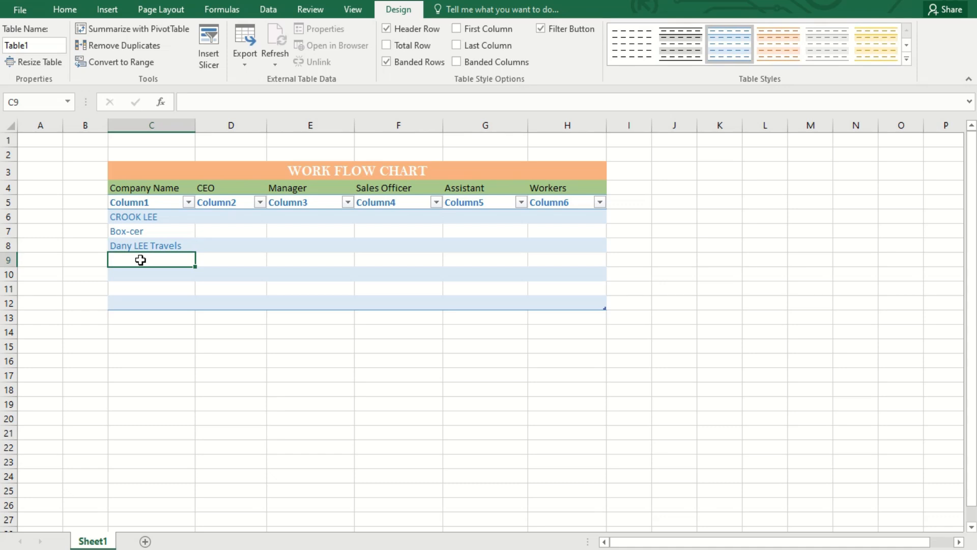
text(Jago Soft)
Complete the company list with Dhruba, Casa-Bytes and Tailers Wave in C10 to C12.
click(162, 274)
text(Dhruba)
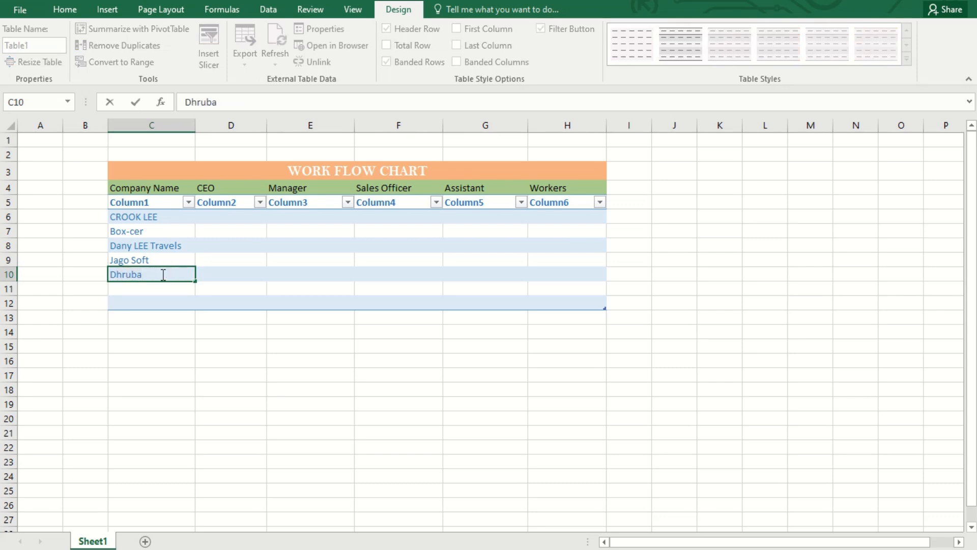
click(158, 294)
text(C)
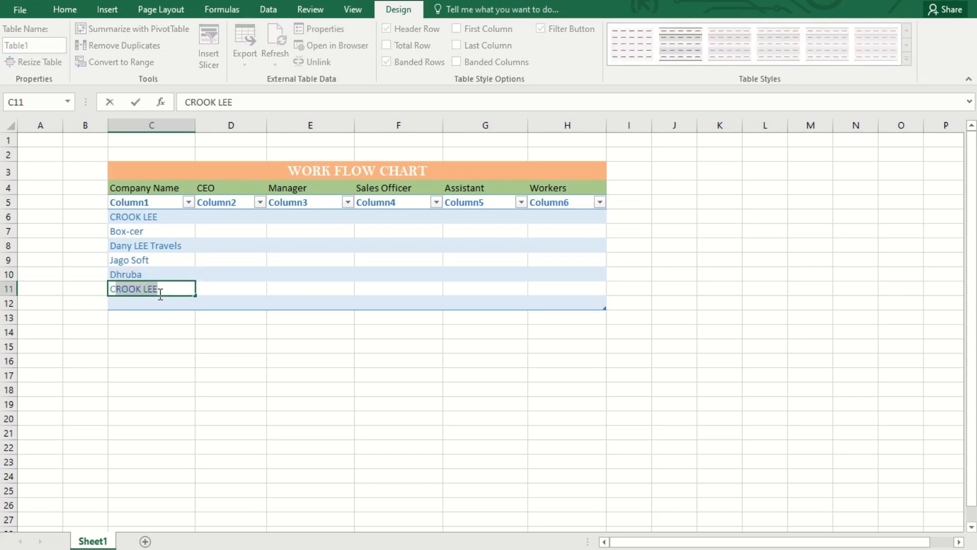
text(asa-Bytes)
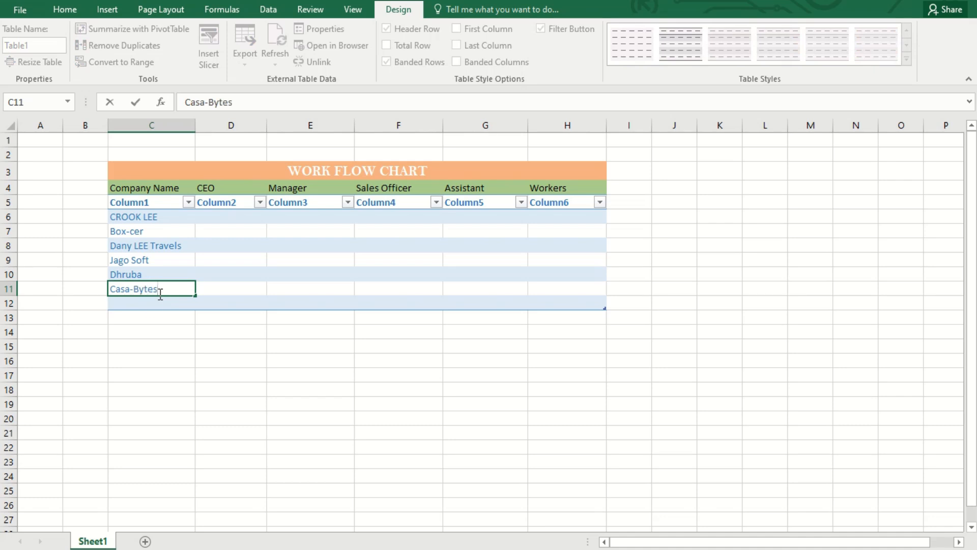
click(160, 306)
text(Tailers)
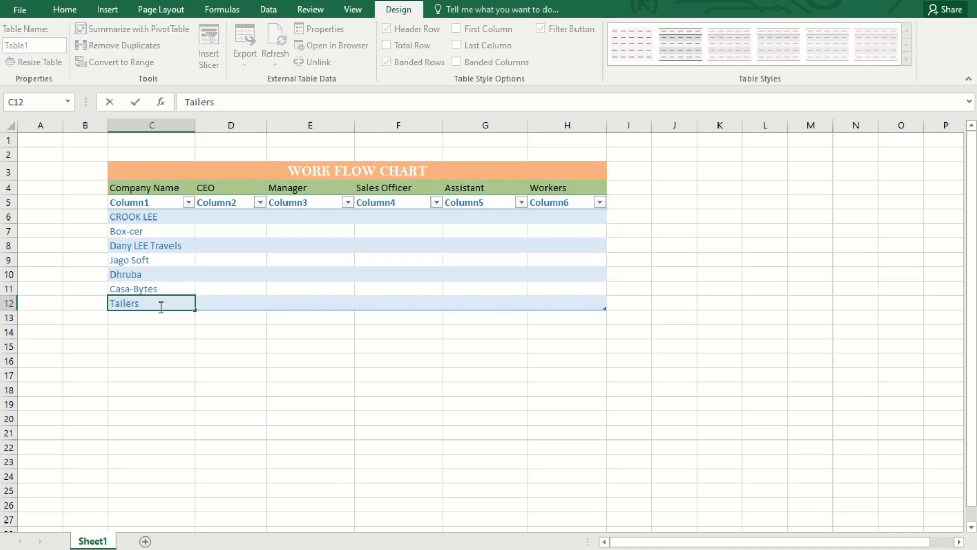
text( Wave)
Enter the CEO percentages 68% for CROOK LEE, 48% for Box-cer and 60% for Dany LEE Travels.
click(206, 217)
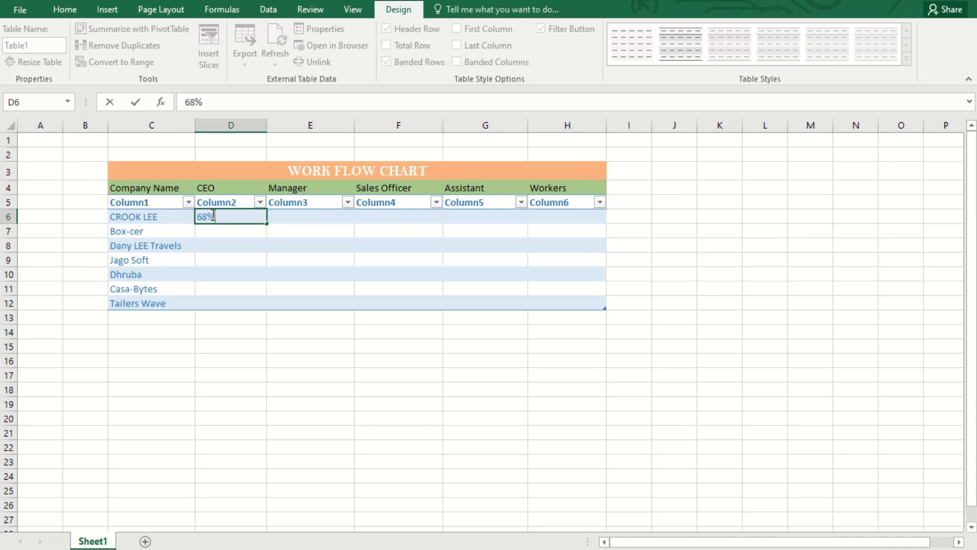
text(68%)
key(Return)
click(229, 218)
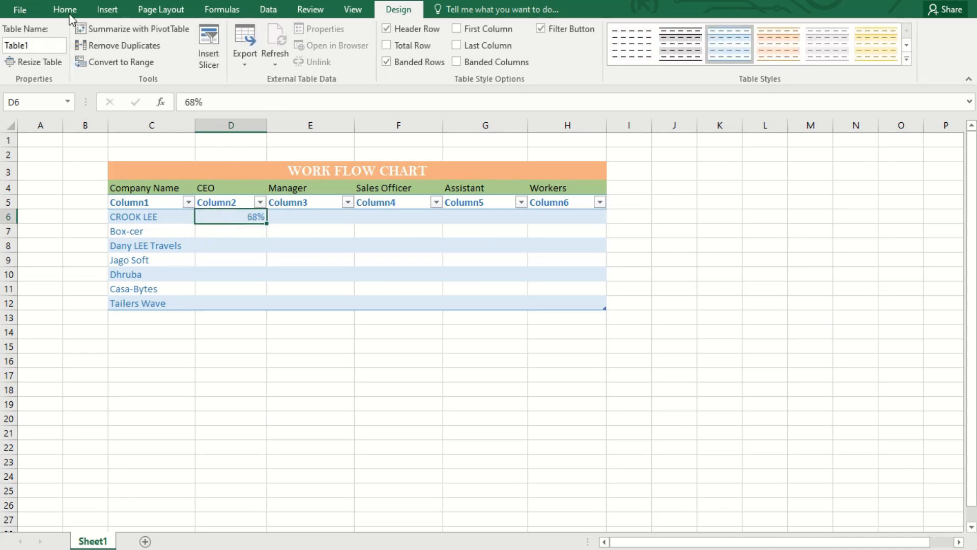
click(64, 9)
click(224, 244)
click(228, 217)
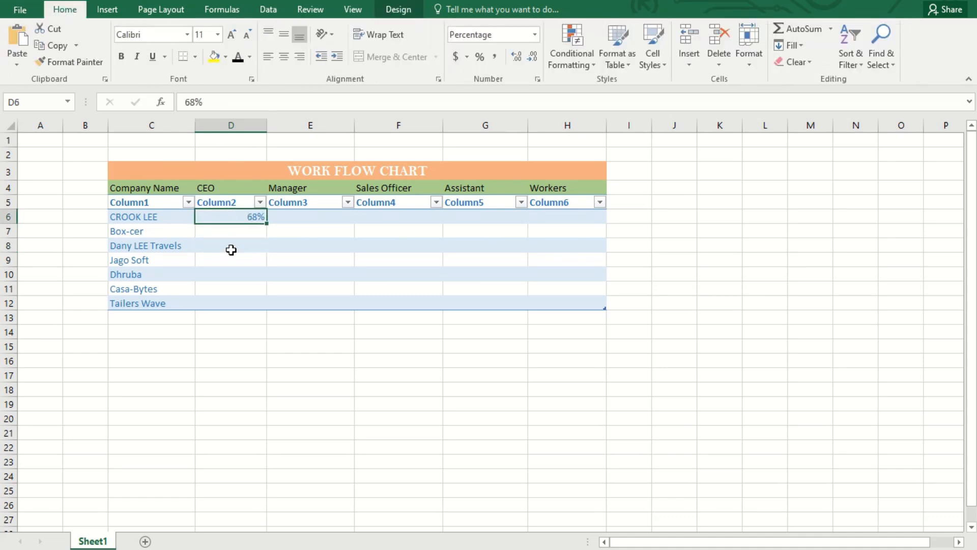
click(236, 231)
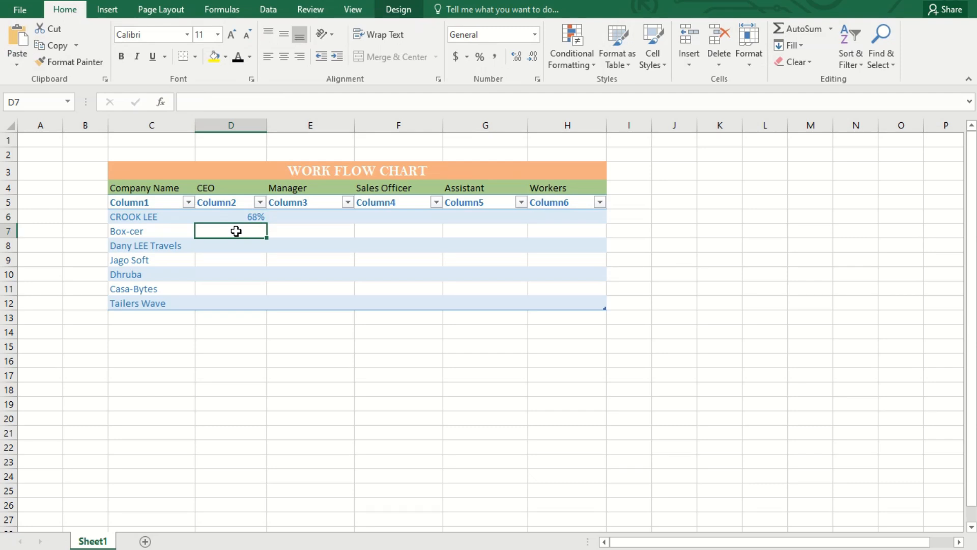
text(48%)
click(219, 246)
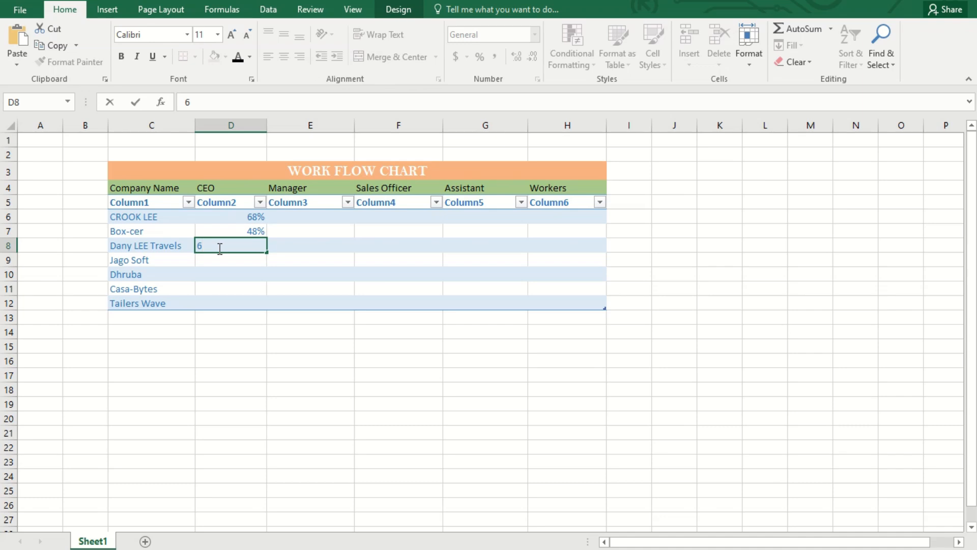
click(257, 216)
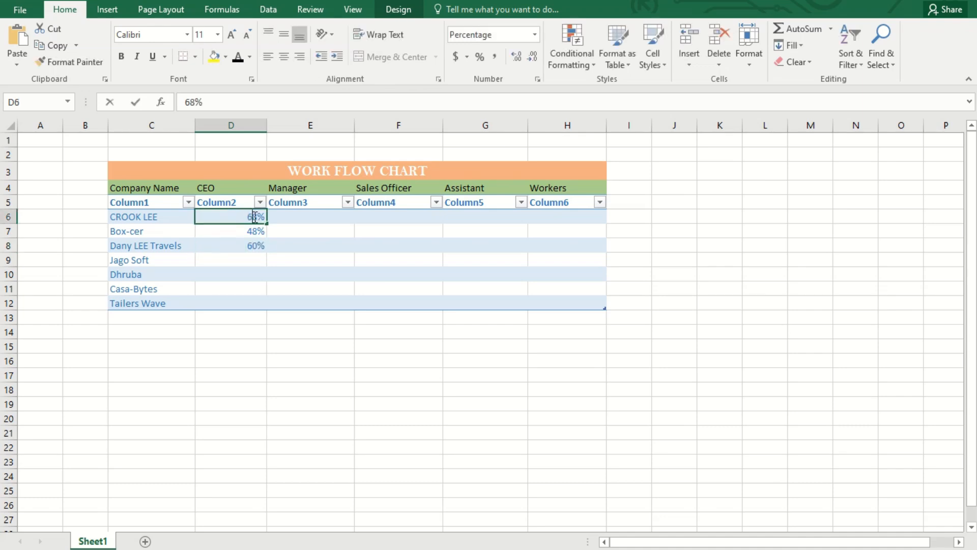
text(6)
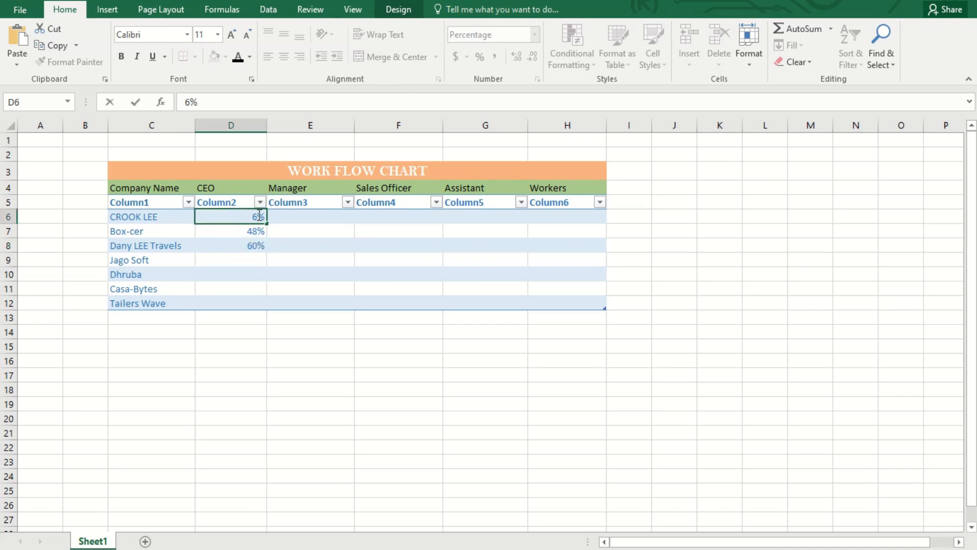
text(0)
Enter the CEO percentages 40% for Jago Soft, 60% for Dhruba and 50% for Casa-Bytes.
click(254, 261)
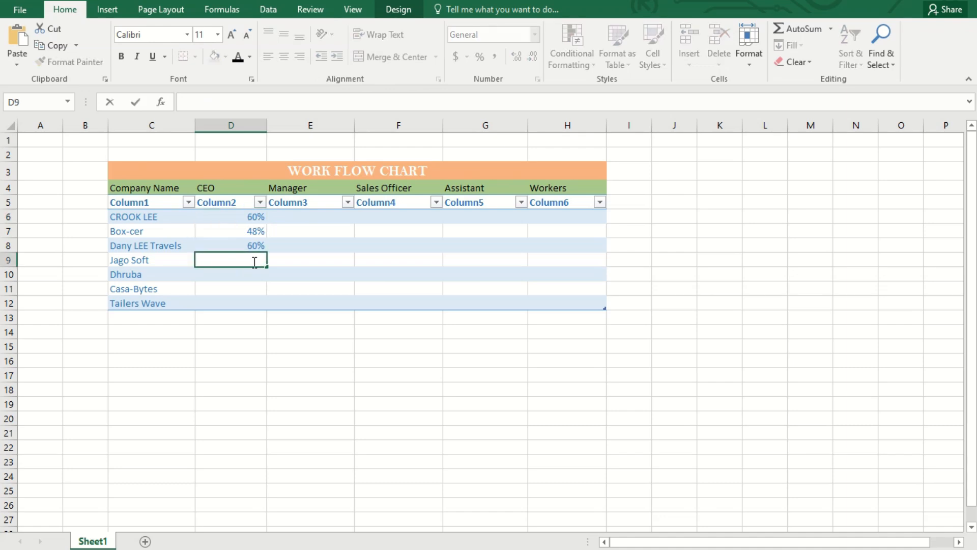
text(40%)
click(240, 273)
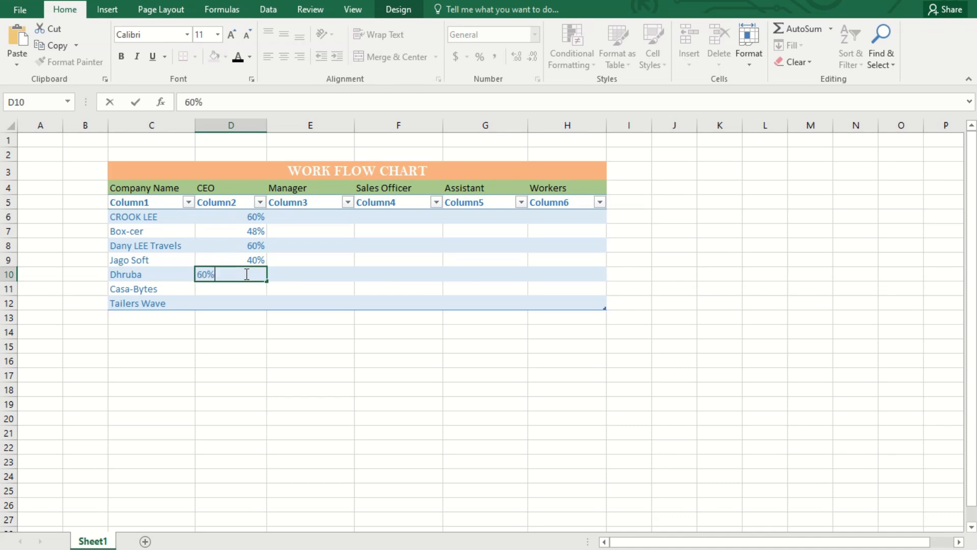
click(230, 288)
text(50%)
click(230, 302)
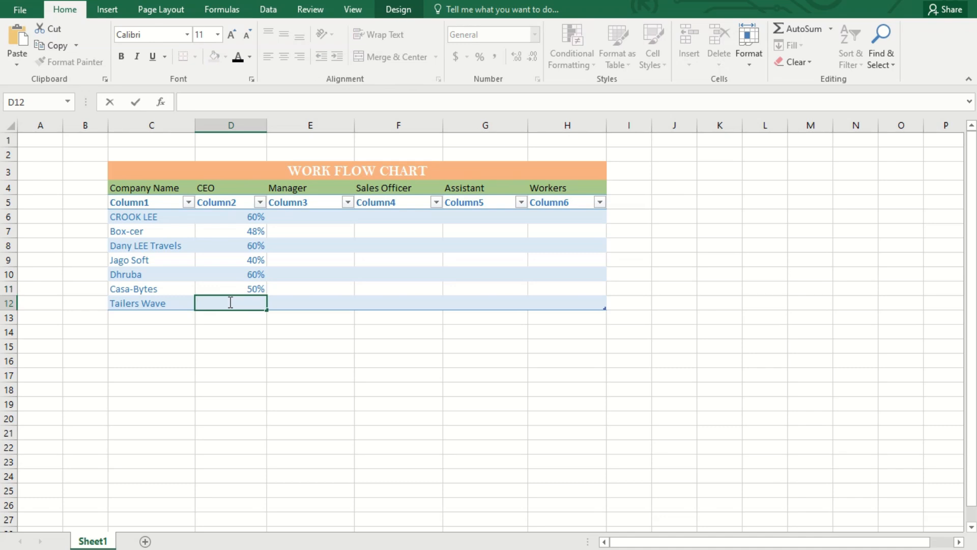
double_click(258, 217)
key(BackSpace)
double_click(258, 245)
key(BackSpace)
key(BackSpace)
text(45)
Set Dhruba's CEO percentage in D10 to 50%.
click(257, 285)
click(257, 272)
double_click(257, 274)
key(BackSpace)
key(BackSpace)
text(50)
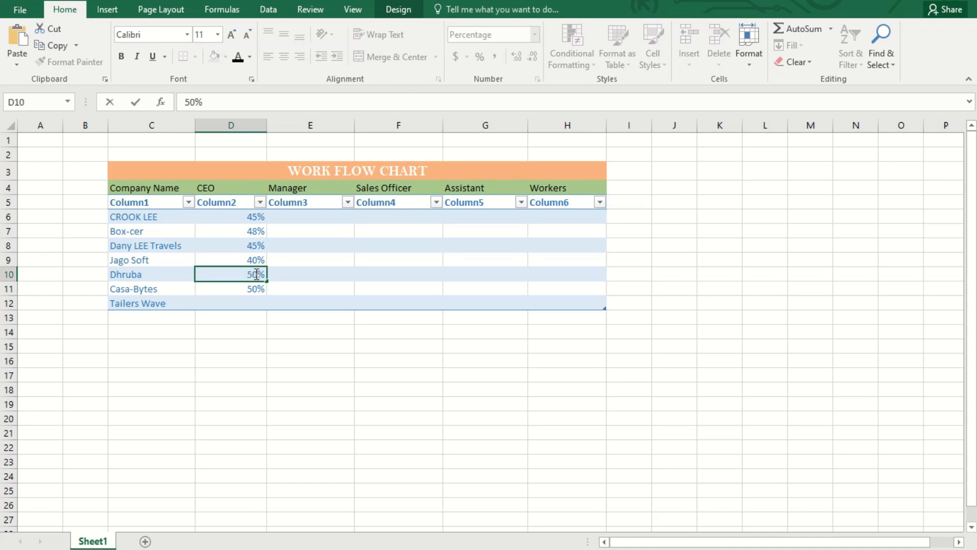
Set Casa-Bytes' CEO percentage to 40% and enter 40% for Tailers Wave.
click(254, 288)
text(4)
double_click(257, 303)
text(40%)
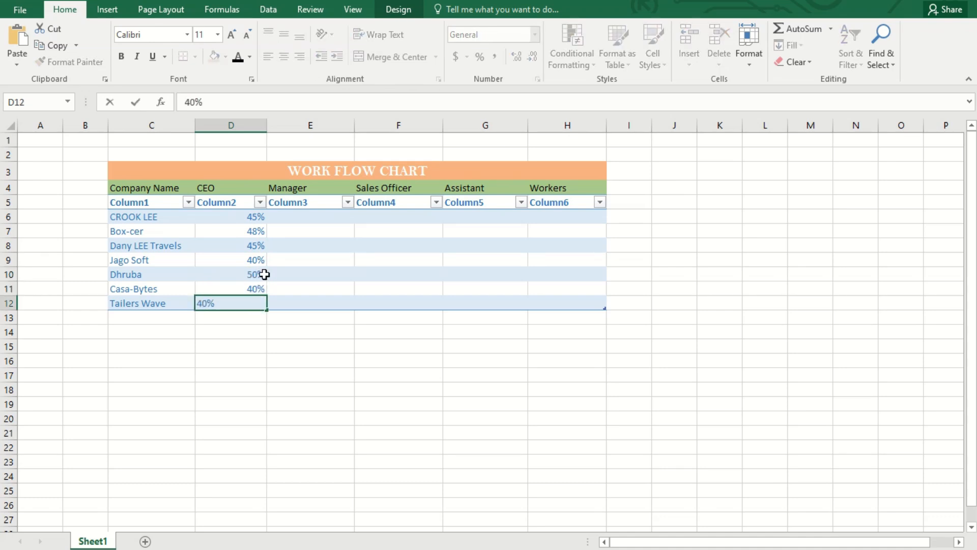
click(306, 218)
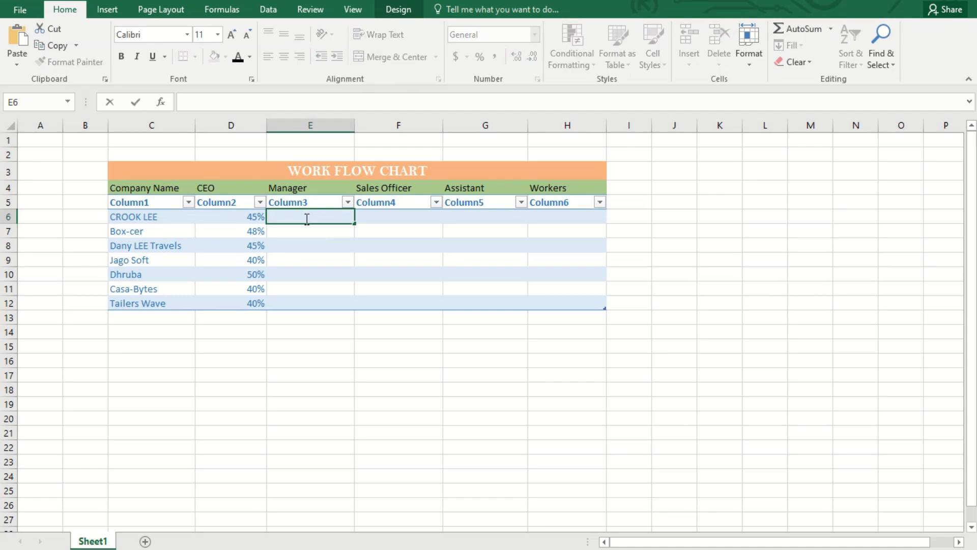
text(20)
key(Return)
click(328, 215)
double_click(337, 216)
drag(336, 217, 350, 217)
right_click(346, 217)
click(368, 245)
Paste the copied 20% into the Manager column for all remaining companies, E7 to E12.
click(338, 231)
key(ctrl+v)
click(338, 245)
key(ctrl+v)
click(338, 260)
key(ctrl+v)
click(339, 274)
key(ctrl+v)
click(338, 289)
key(ctrl+v)
click(337, 303)
key(ctrl+v)
click(393, 220)
double_click(415, 217)
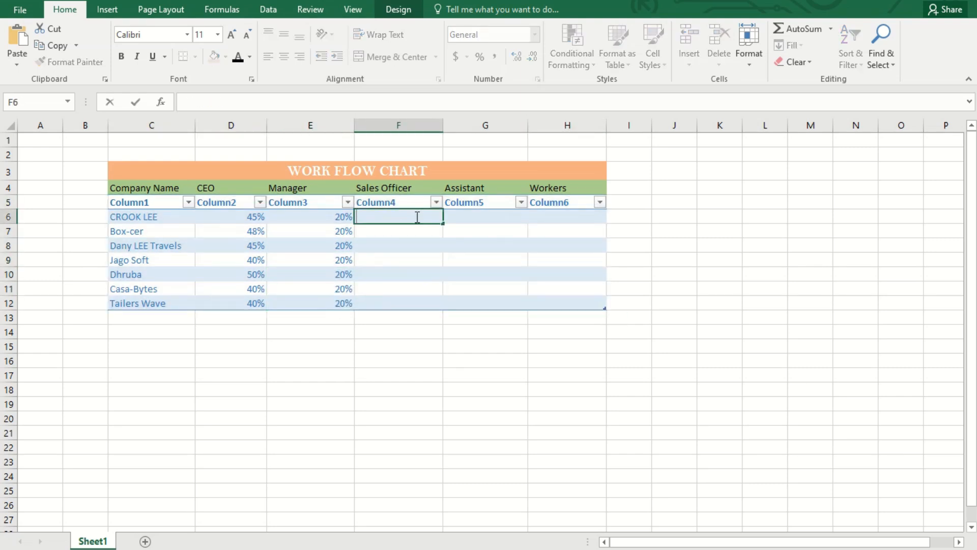
text(15%)
drag(417, 217, 348, 219)
right_click(361, 216)
click(395, 246)
Paste the copied 15% into the Sales Officer column for all remaining companies, F7 to F12.
click(389, 229)
key(ctrl+v)
click(426, 247)
key(ctrl+v)
click(422, 260)
key(ctrl+v)
click(421, 274)
key(ctrl+v)
click(421, 288)
key(ctrl+v)
key(ctrl+v)
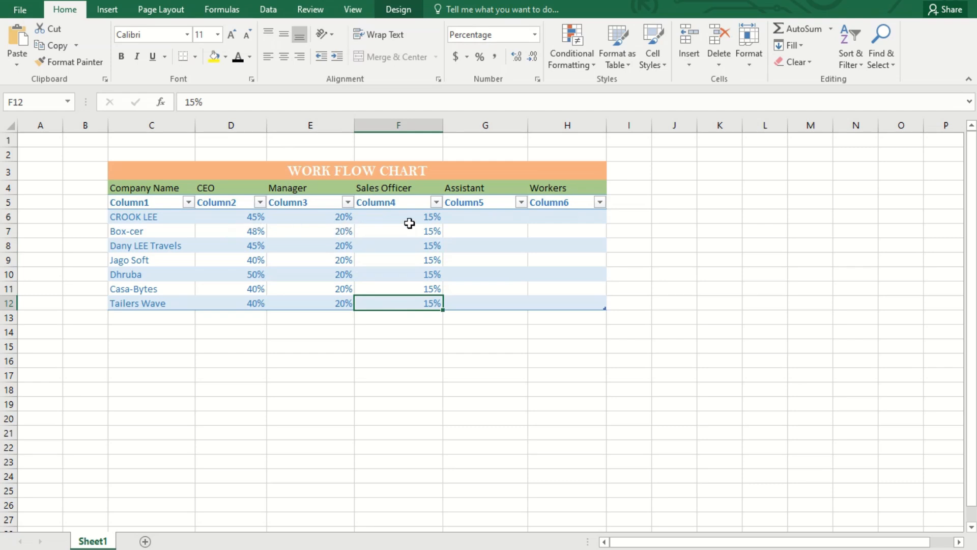
click(478, 218)
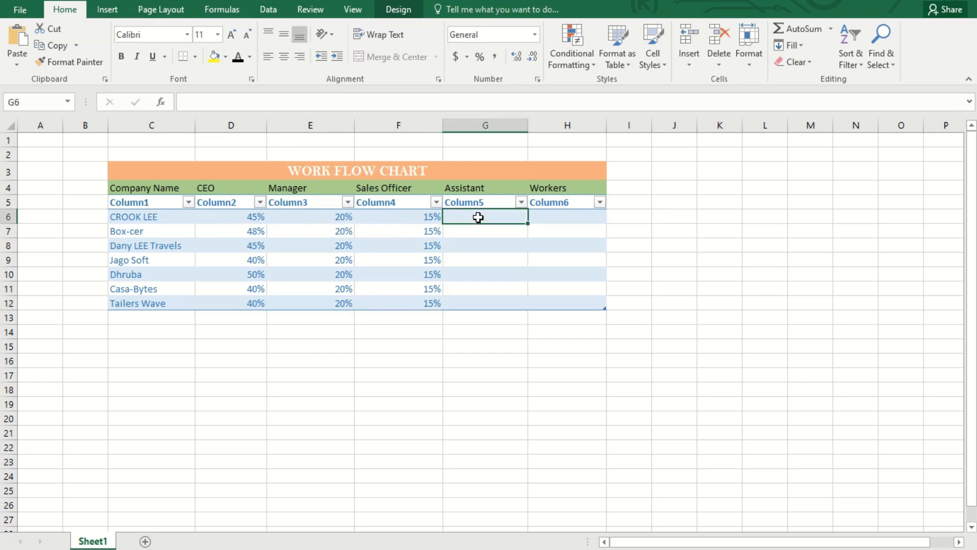
double_click(445, 219)
text(5%)
right_click(442, 218)
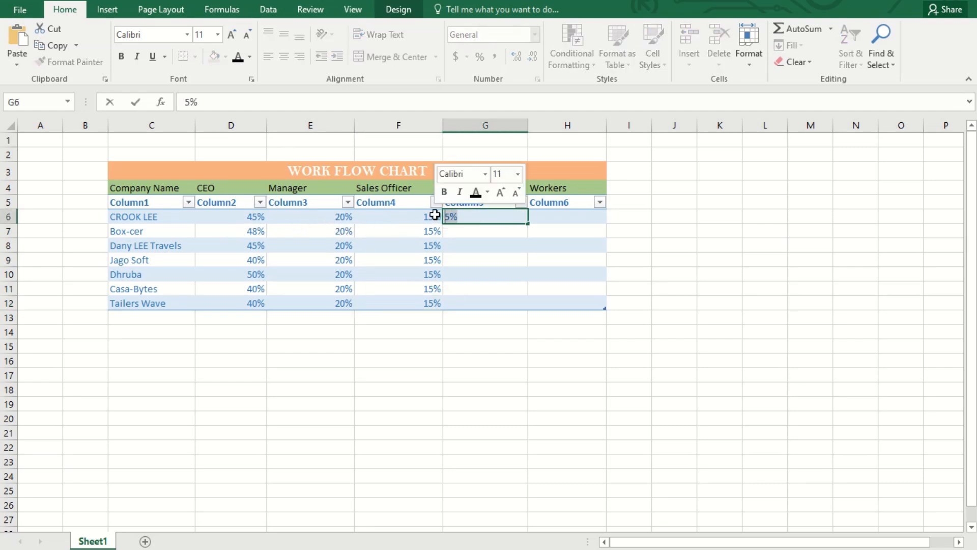
Paste the copied 5% into the Assistant column for all remaining companies, G7 to G12.
click(491, 231)
key(ctrl+v)
click(513, 247)
key(ctrl+v)
click(505, 260)
key(ctrl+v)
click(512, 275)
key(ctrl+v)
click(513, 290)
click(513, 304)
key(ctrl+v)
click(544, 217)
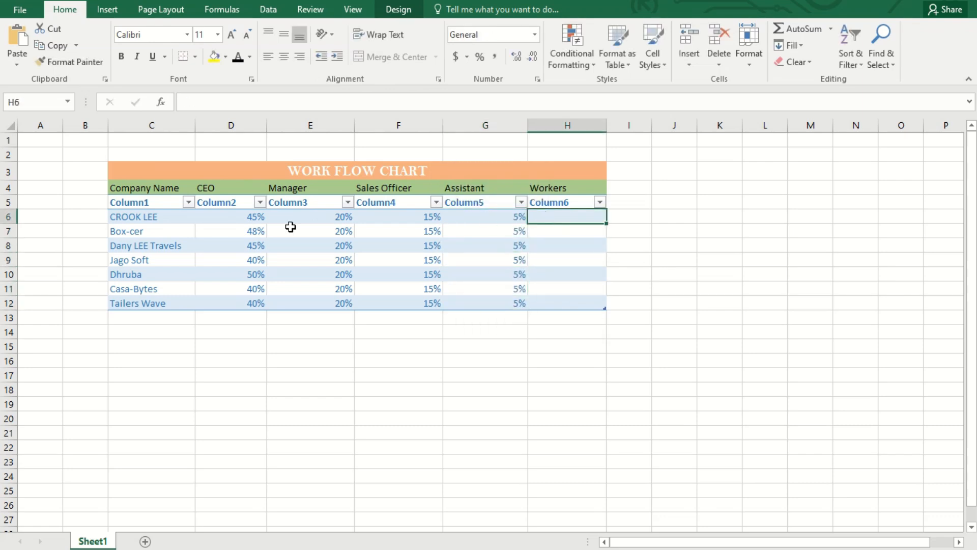
double_click(554, 216)
text(15%)
click(569, 230)
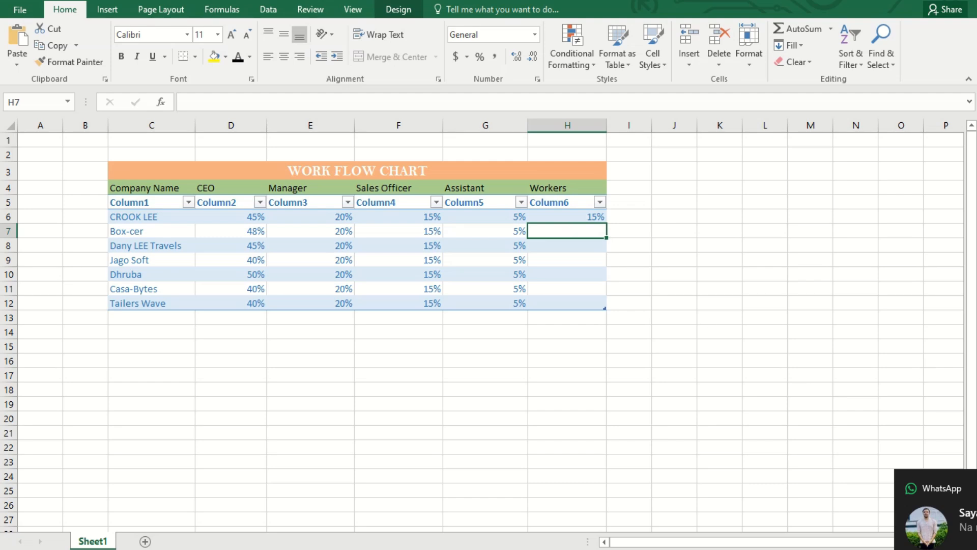
click(252, 237)
click(585, 229)
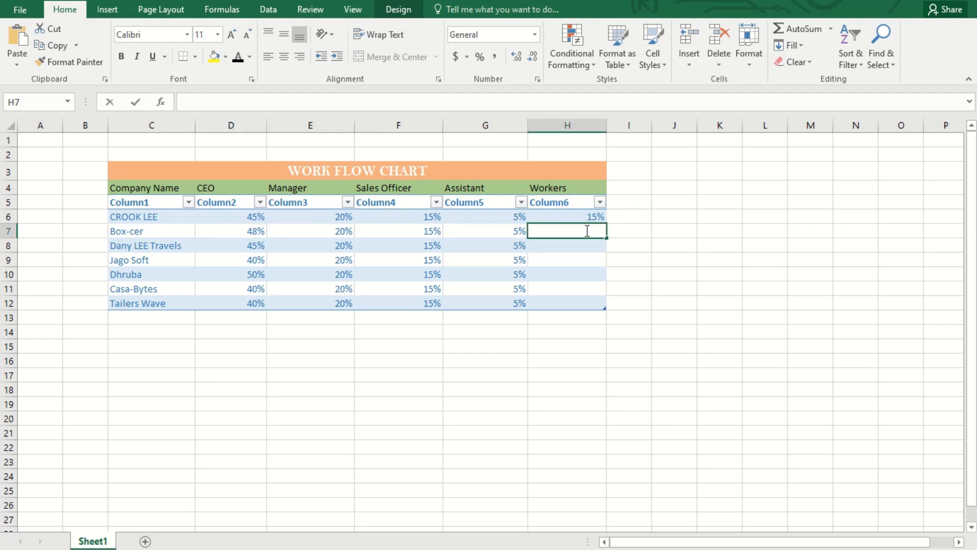
double_click(587, 231)
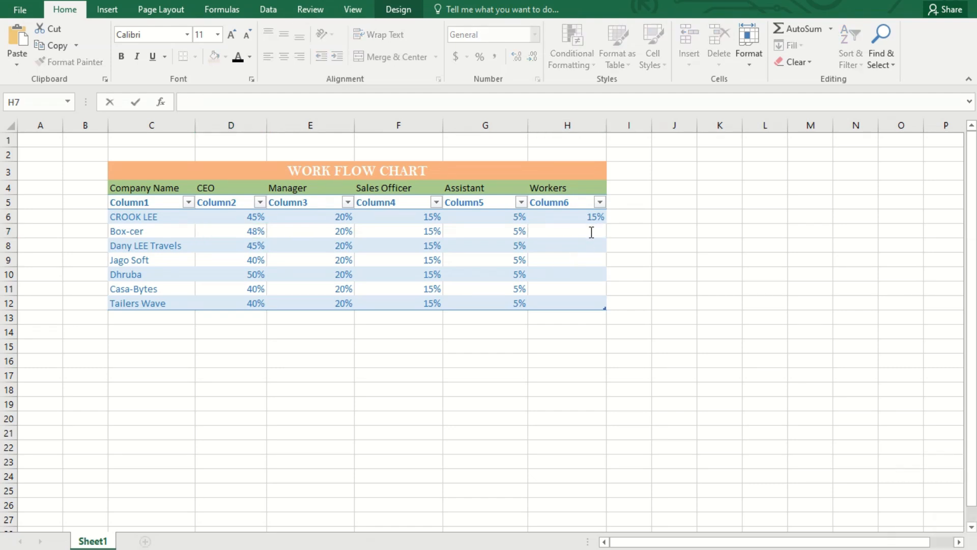
text(12%)
Enter the Workers percentages 15% for Dany LEE Travels in H8 and 20% for Jago Soft in H9.
click(570, 244)
double_click(568, 244)
text(15%)
click(569, 261)
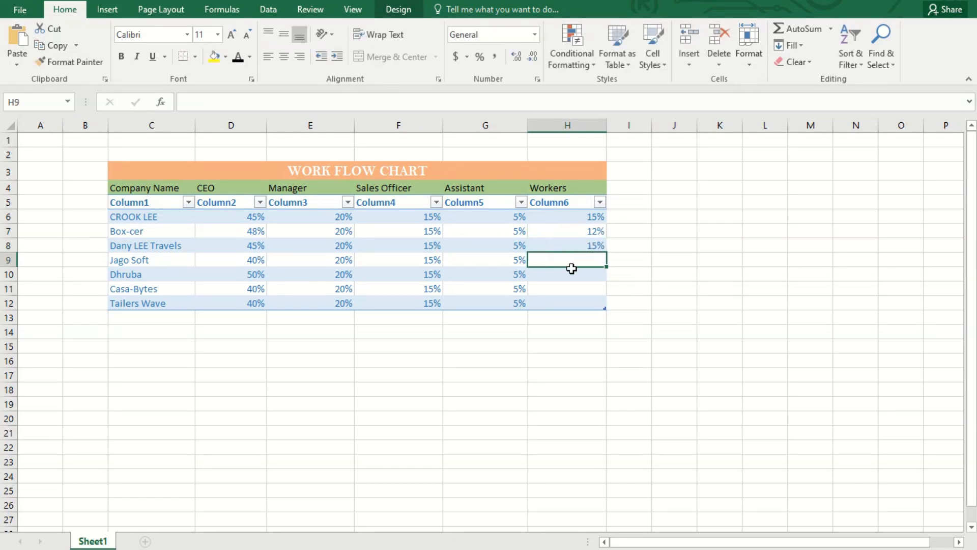
text(2)
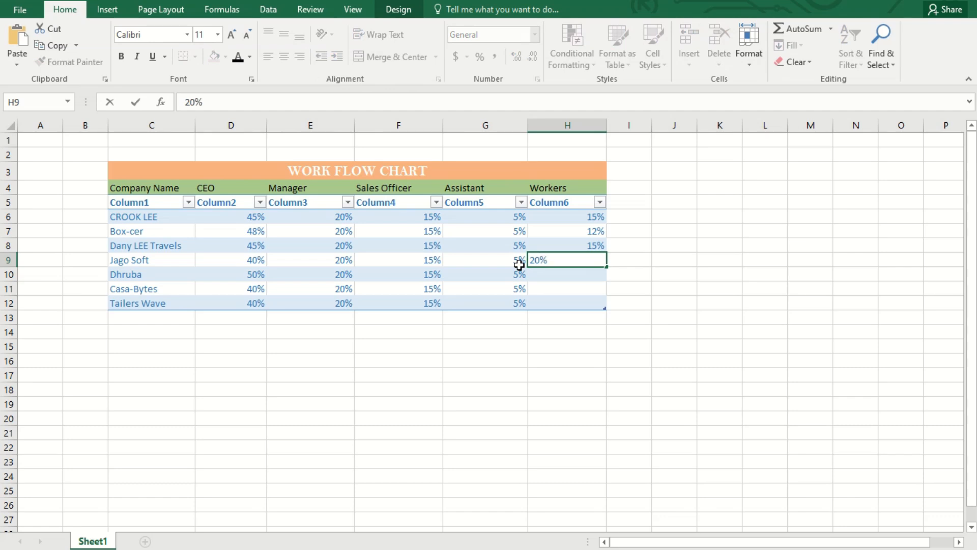
Enter the remaining Workers percentages: 10% for Dhruba in H10, 20% for Casa-Bytes in H11 and 20% for Tailers Wave in H12.
text(0%)
double_click(551, 275)
text(10%)
double_click(559, 290)
text(20%)
double_click(569, 305)
text(20%)
click(626, 301)
Insert a 3-D pie chart from the job-role percentages in D4:H12.
click(226, 230)
drag(217, 190, 570, 298)
click(107, 9)
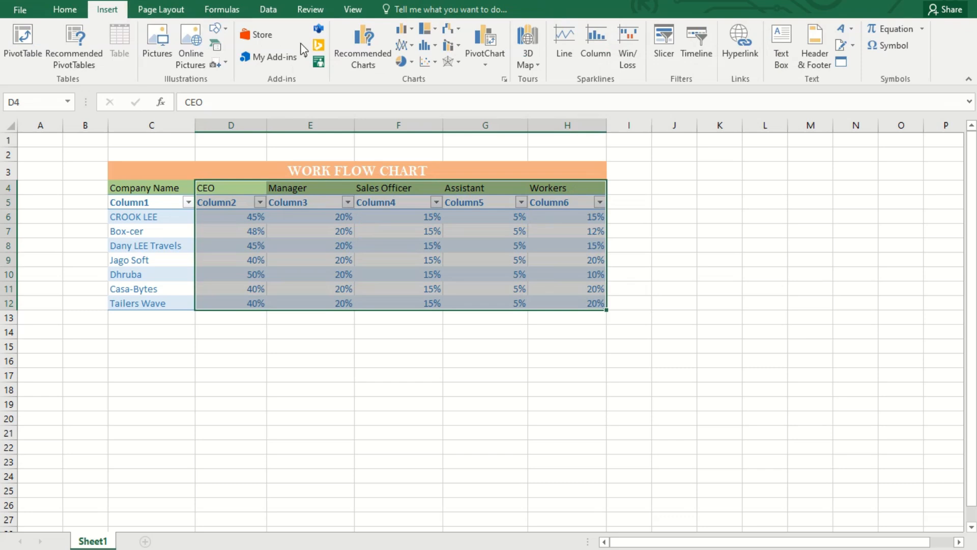
click(409, 32)
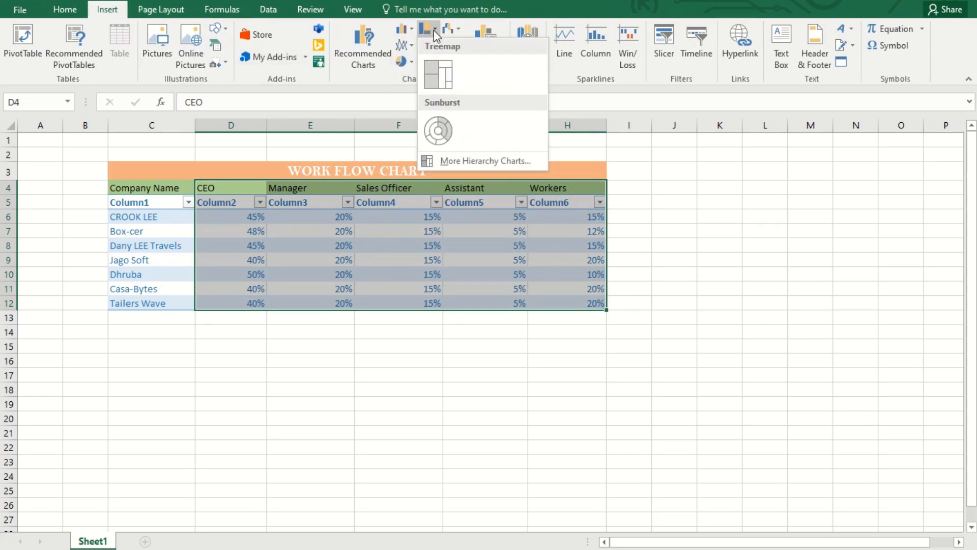
mouse_move(457, 26)
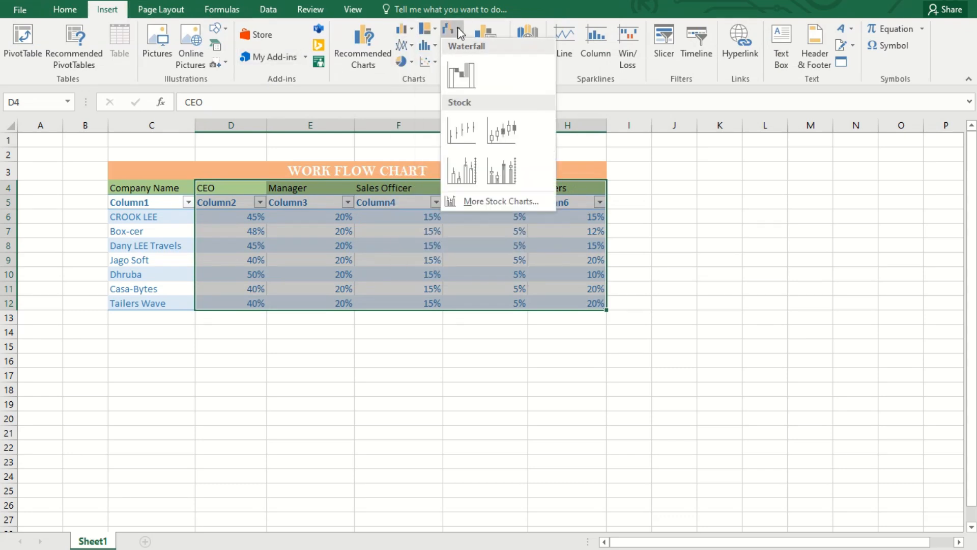
click(309, 223)
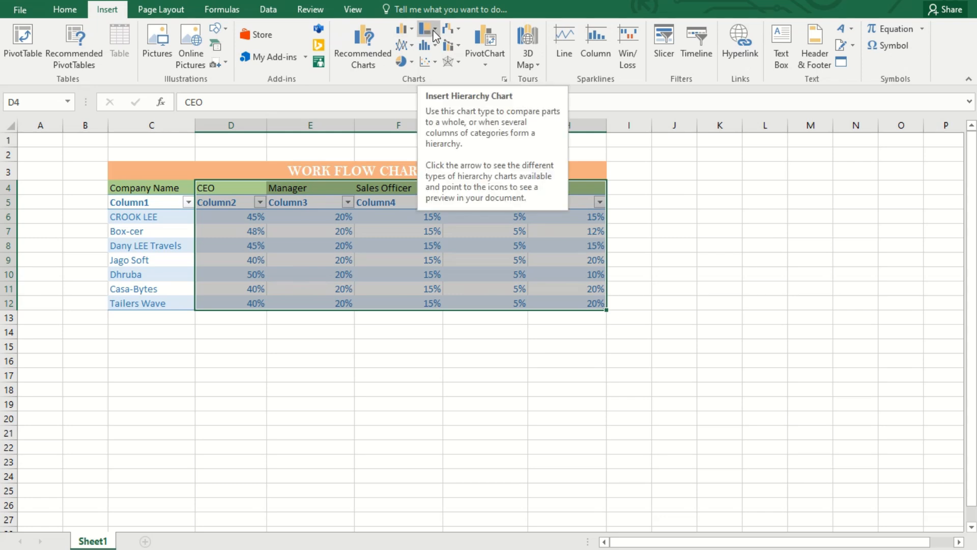
click(434, 62)
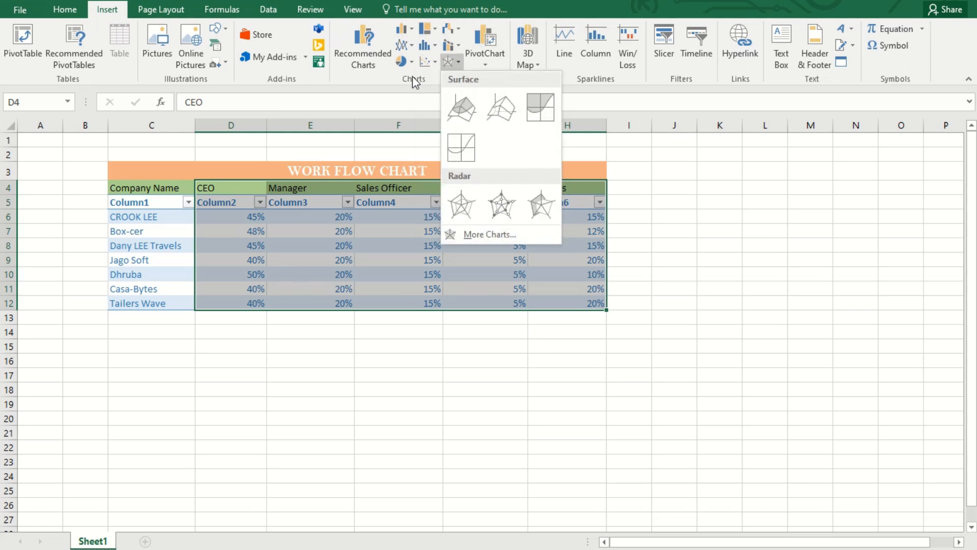
mouse_move(408, 62)
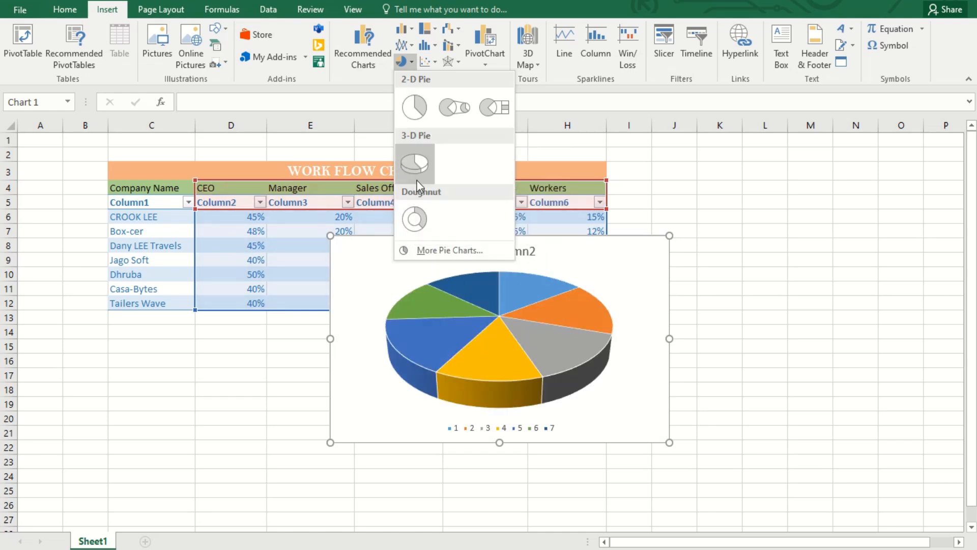
click(415, 168)
Change the 3-D pie chart to the Surface chart type.
click(481, 373)
right_click(643, 313)
right_click(618, 370)
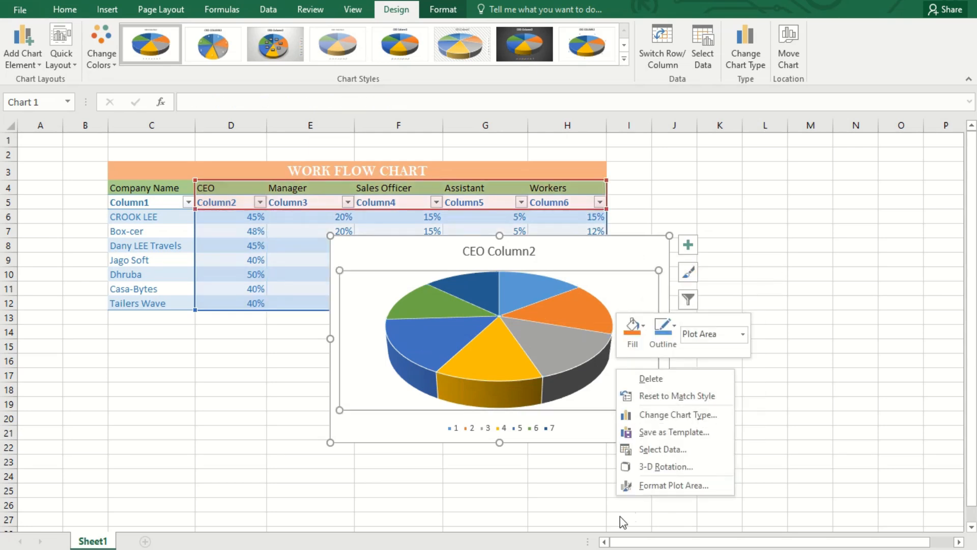
click(682, 415)
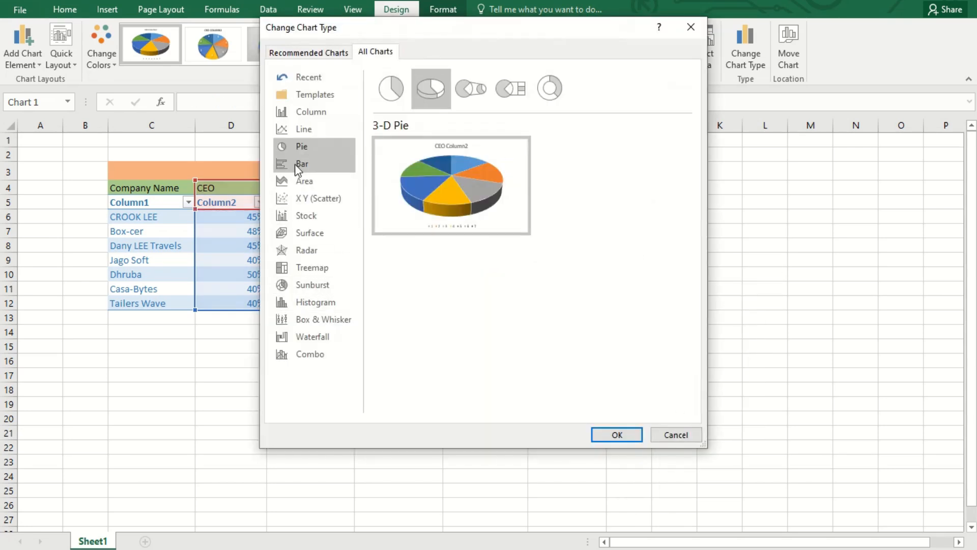
click(305, 302)
click(310, 265)
click(312, 232)
click(313, 215)
click(315, 235)
click(617, 434)
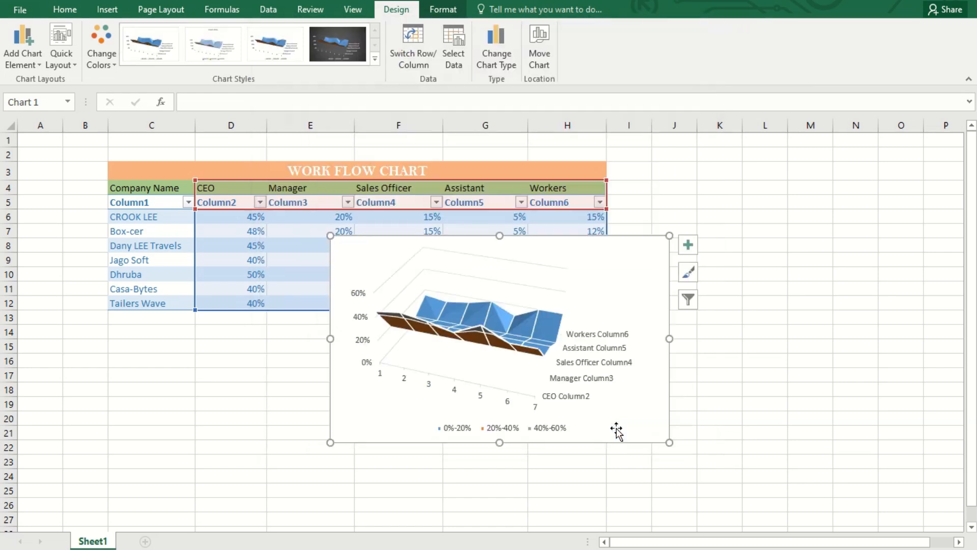
right_click(479, 326)
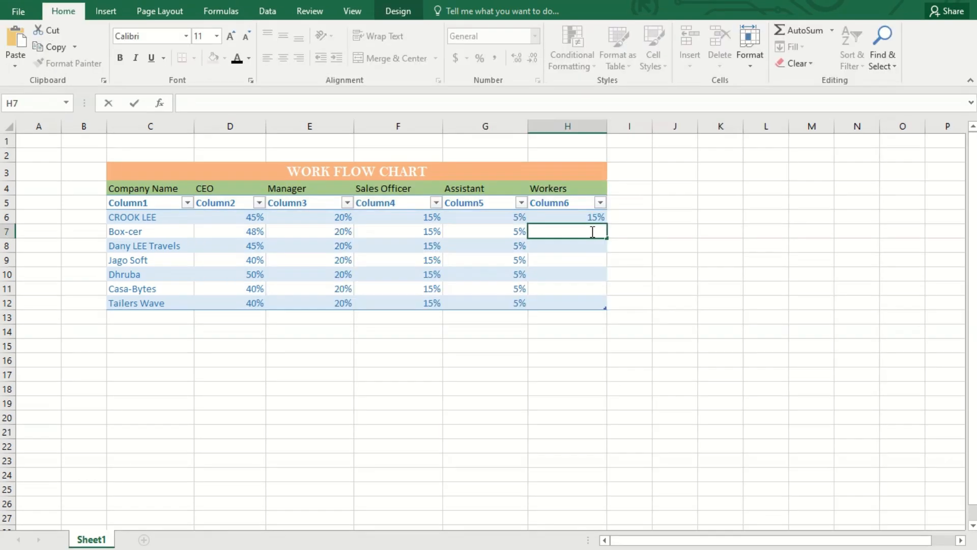
Enter the Workers percentages 12% for Box-cer in H7 and 15% for Dany LEE Travels in H8.
text(%)
click(568, 245)
double_click(569, 245)
text(15%)
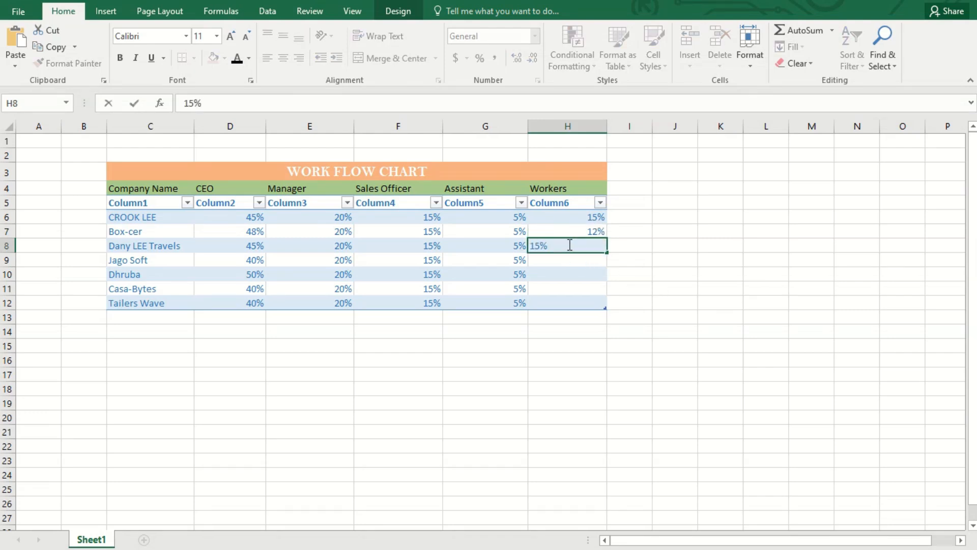
Enter the Workers percentages 20% for Jago Soft in H9 and 10% for Dhruba in H10.
click(568, 261)
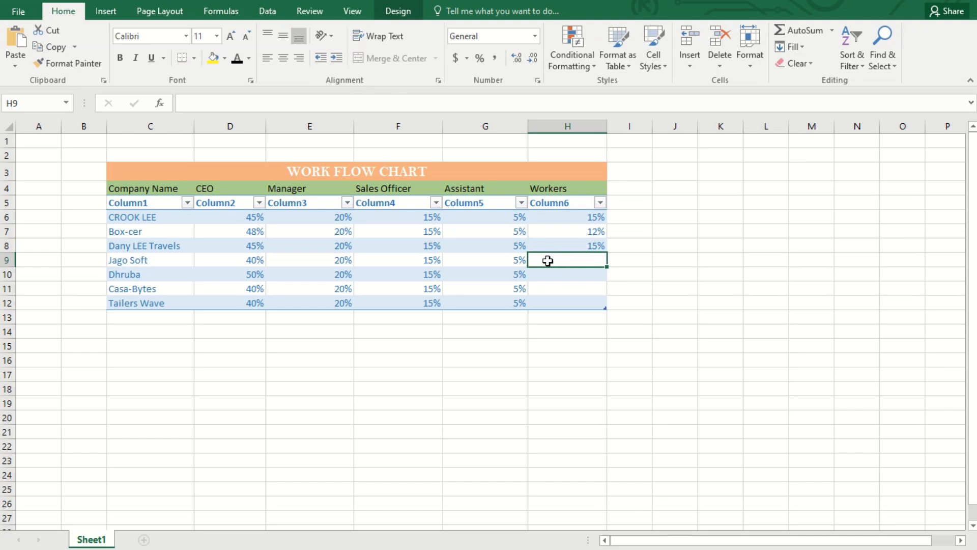
double_click(576, 264)
text(20%)
click(549, 274)
double_click(550, 274)
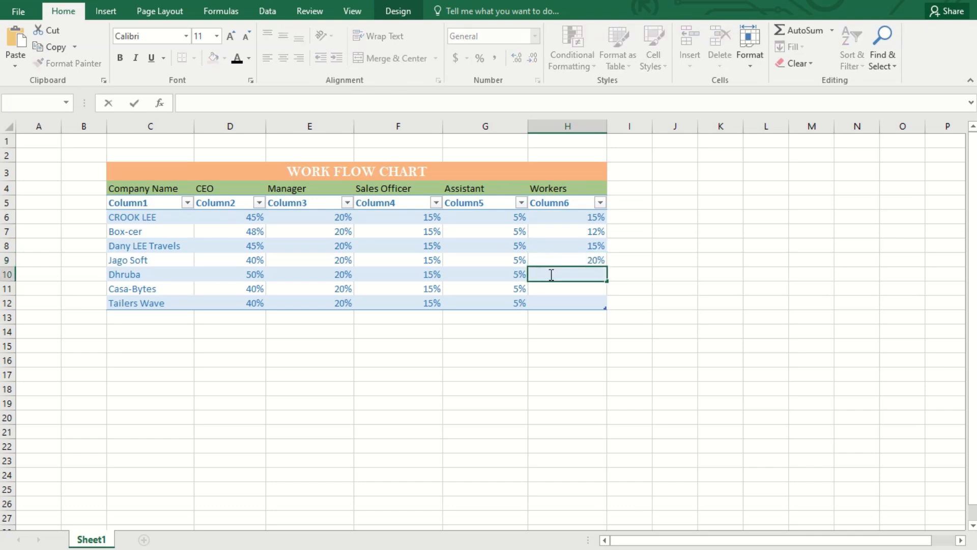
text(10%)
Enter 20% as the Workers percentage for both Casa-Bytes in H11 and Tailers Wave in H12.
click(558, 288)
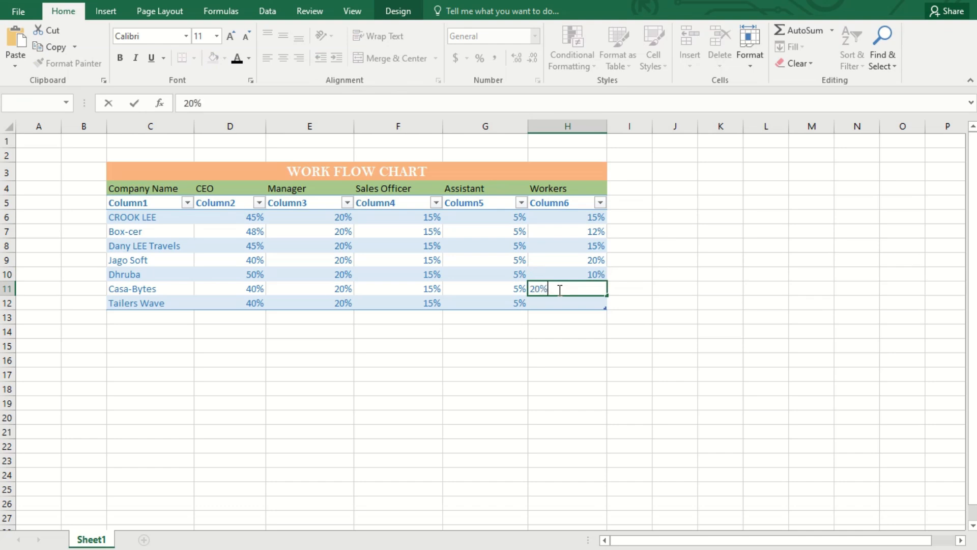
key(Return)
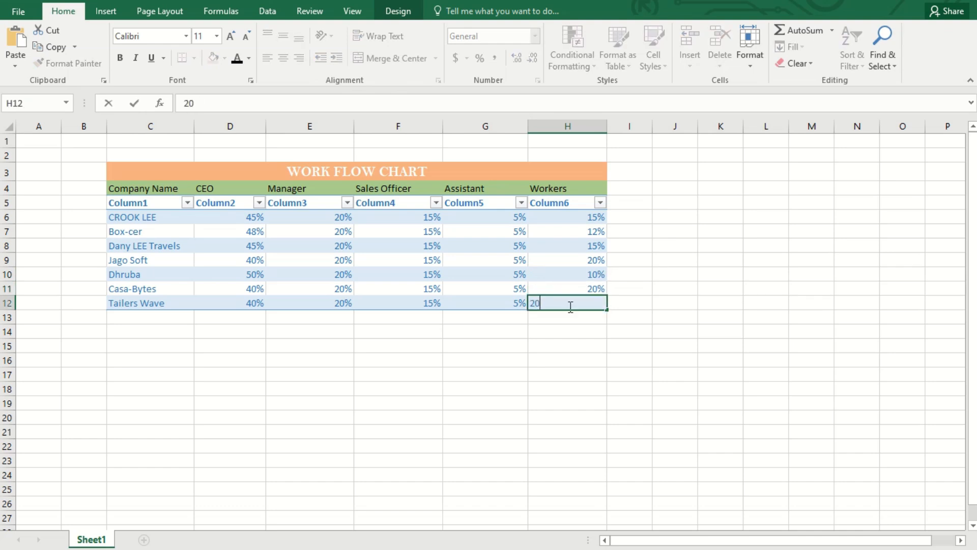
text(20%)
click(624, 300)
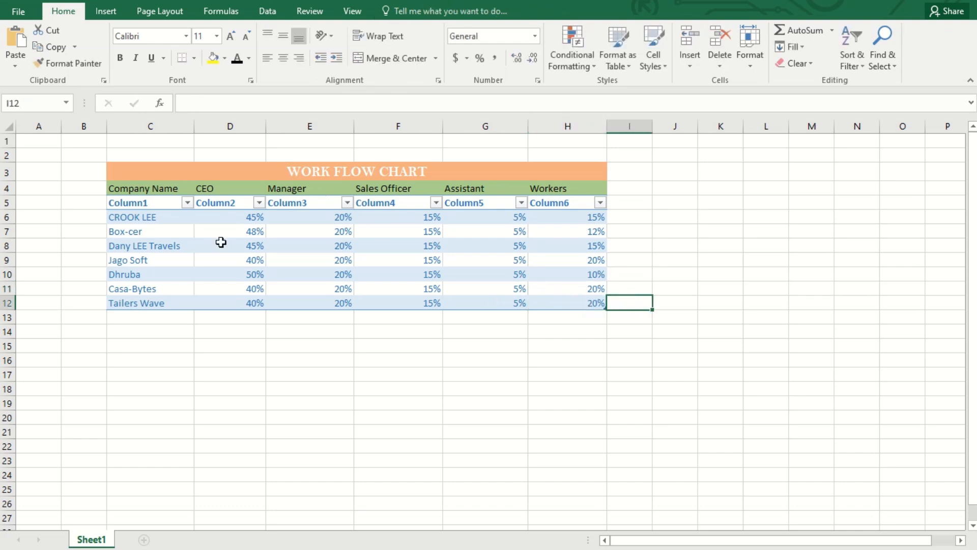
Create a 3-D pie chart from the CEO to Workers data in D4:H12.
click(222, 230)
drag(205, 181, 571, 299)
click(103, 10)
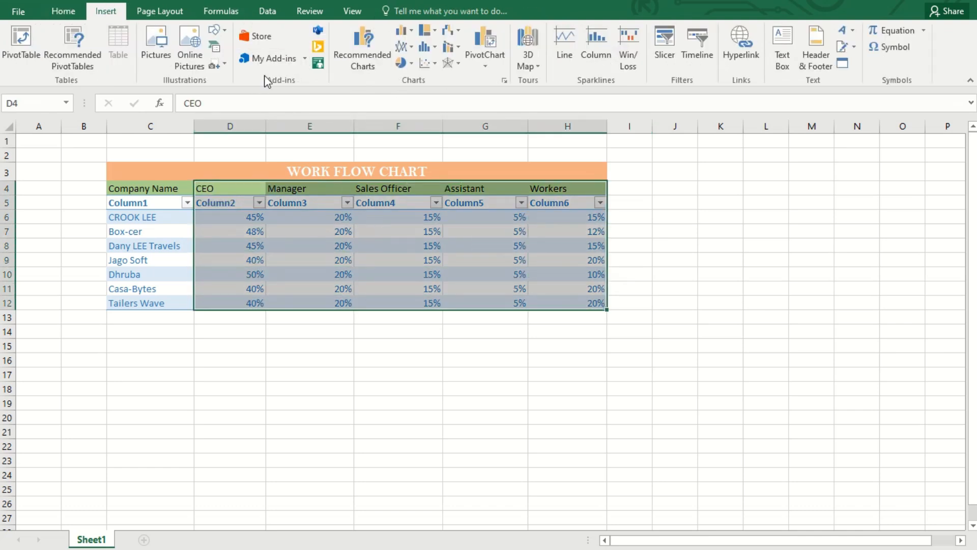
click(408, 32)
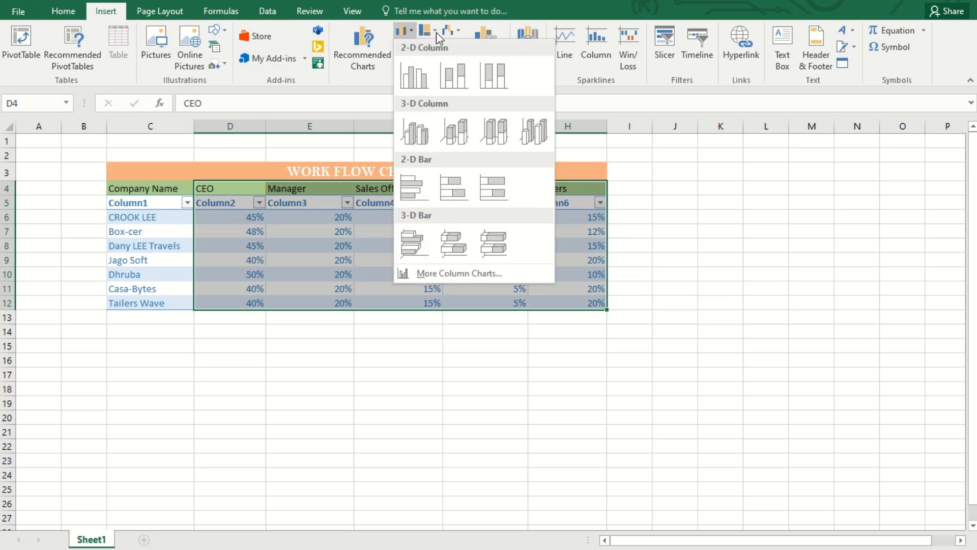
click(427, 31)
click(457, 29)
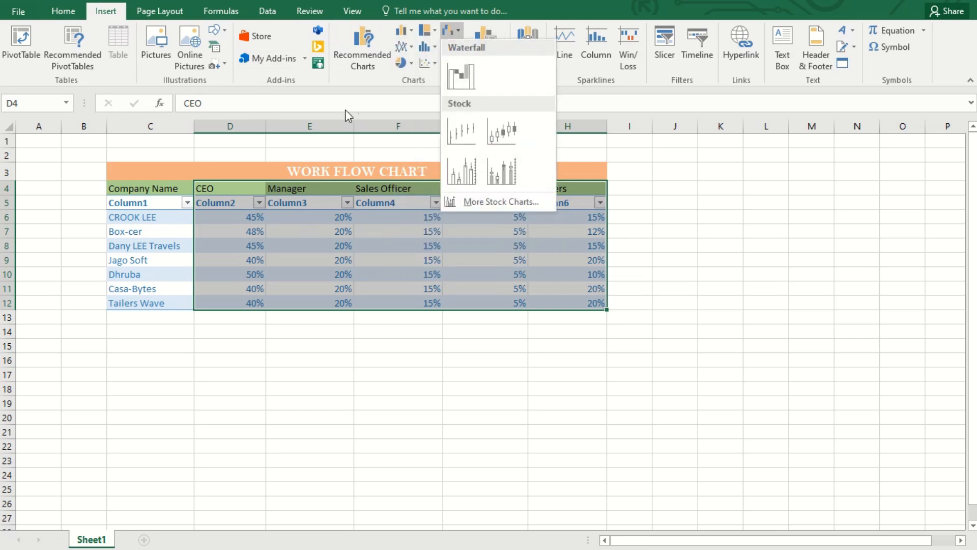
click(330, 144)
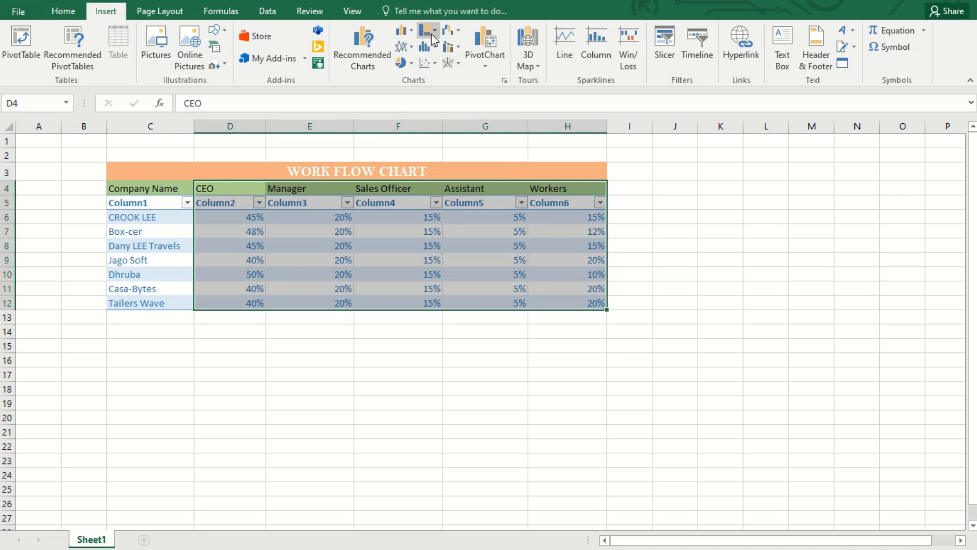
click(435, 64)
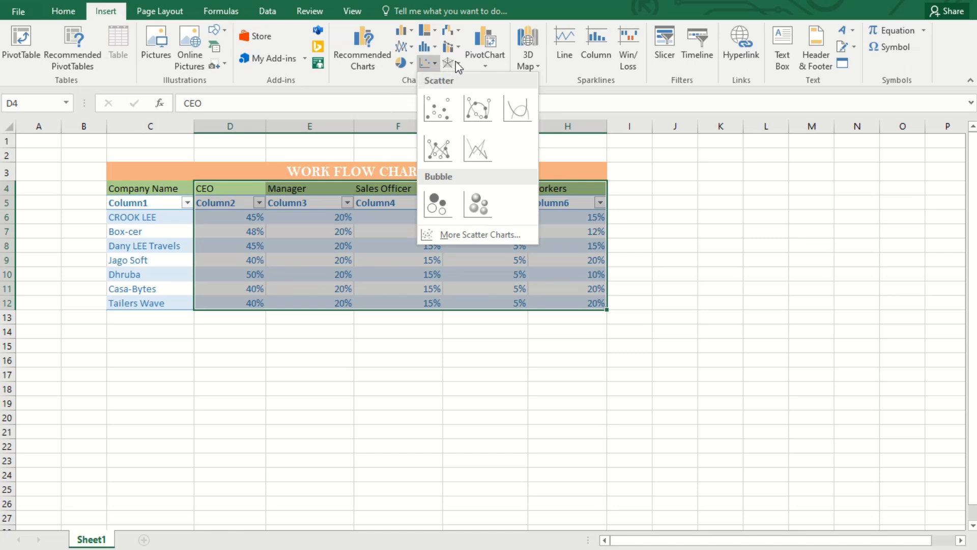
click(458, 65)
click(411, 64)
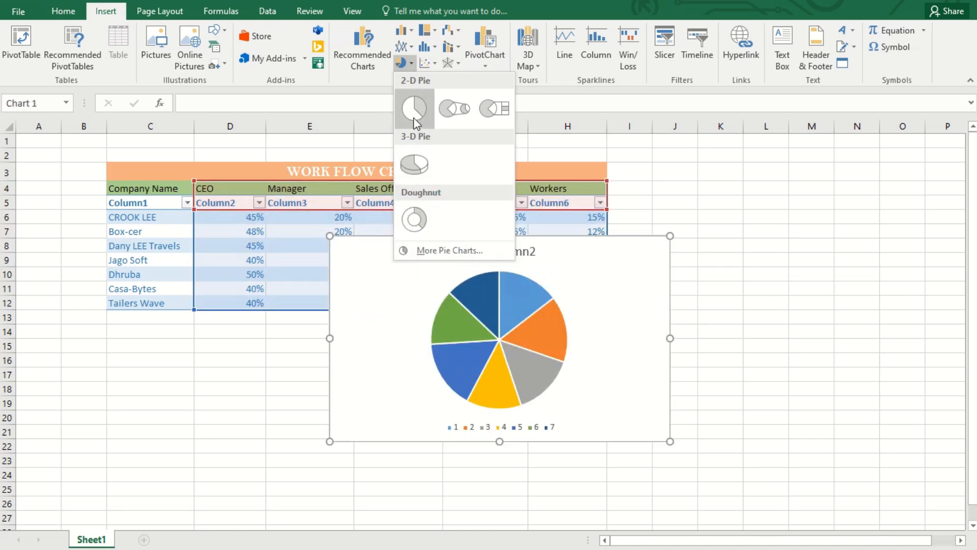
click(416, 178)
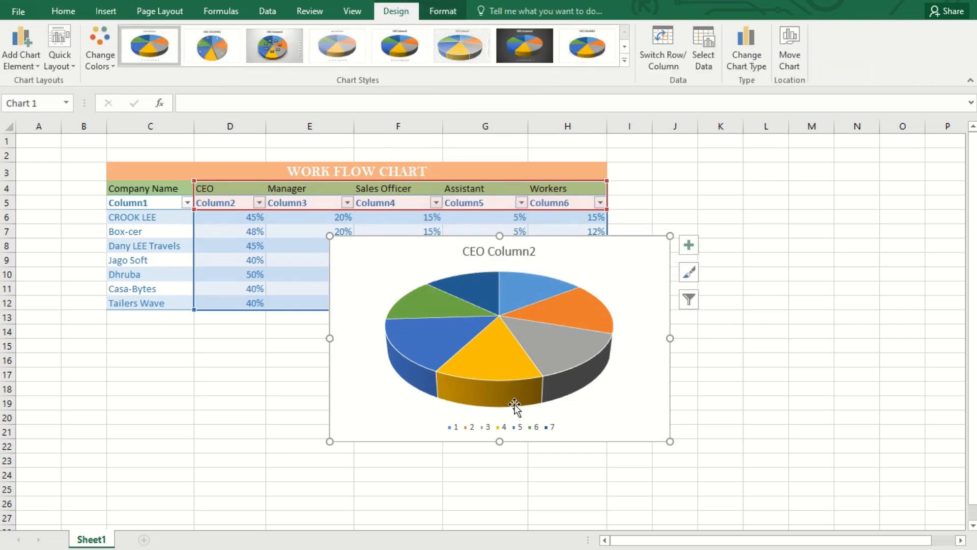
Convert the 3-D pie chart into a Surface chart.
click(481, 371)
right_click(646, 317)
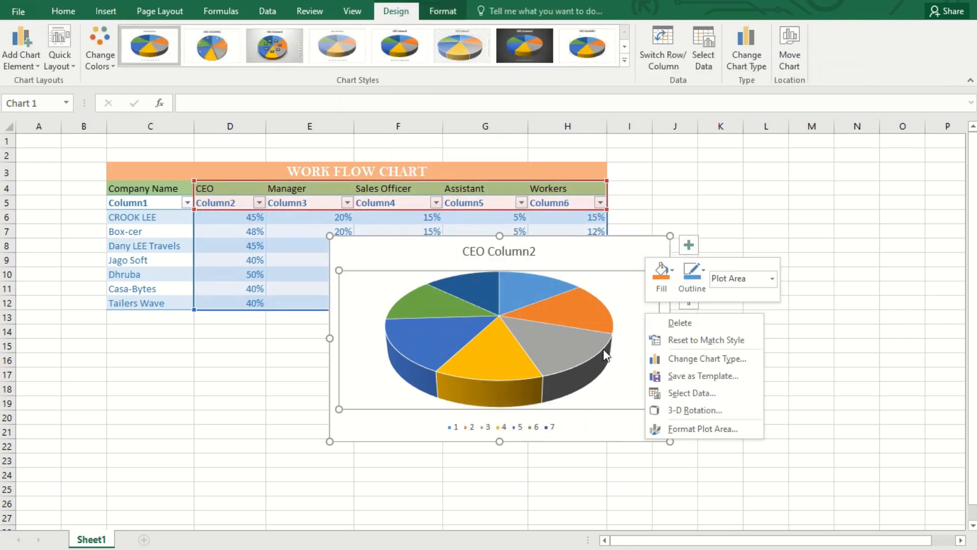
right_click(616, 369)
click(680, 411)
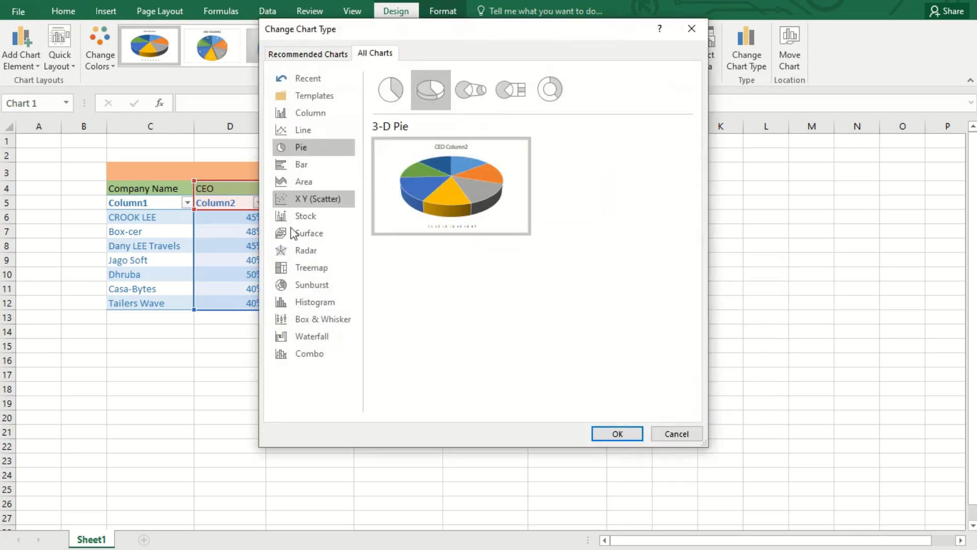
click(304, 301)
click(303, 284)
click(312, 270)
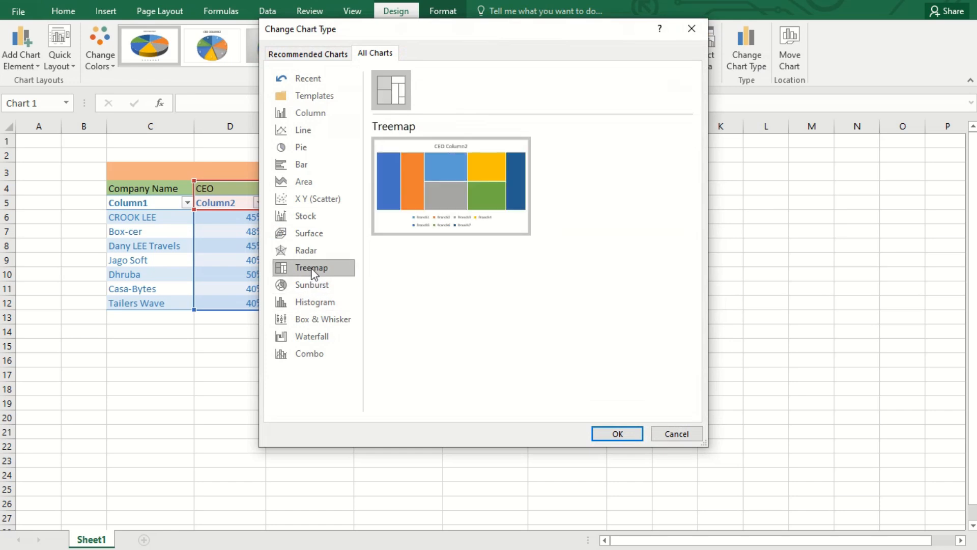
click(311, 233)
click(312, 213)
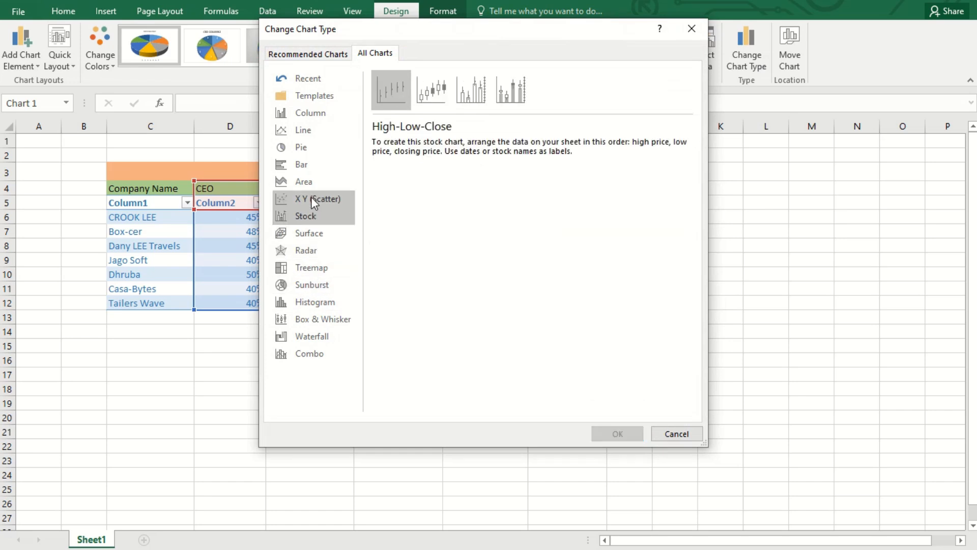
click(315, 237)
click(618, 433)
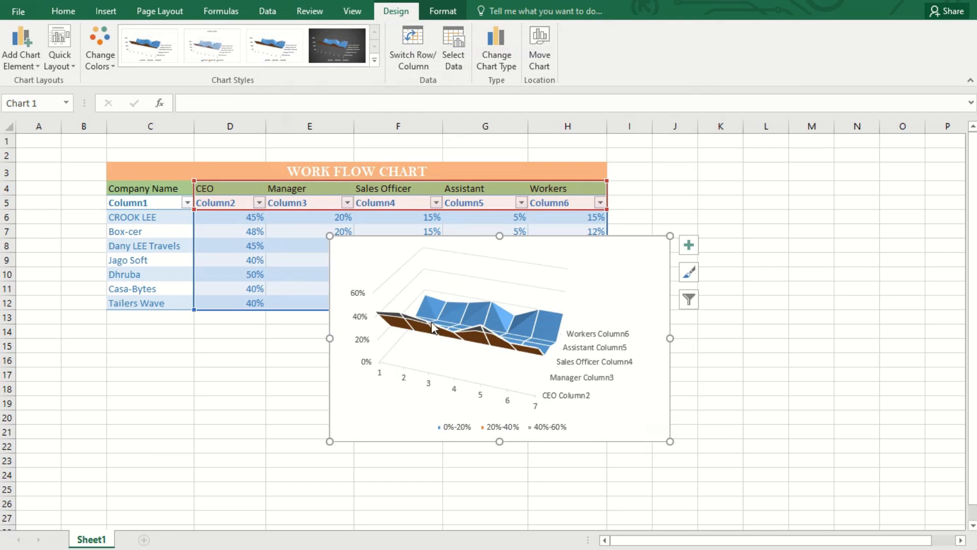
Format the surface chart's chart area with a linear gradient fill.
right_click(479, 325)
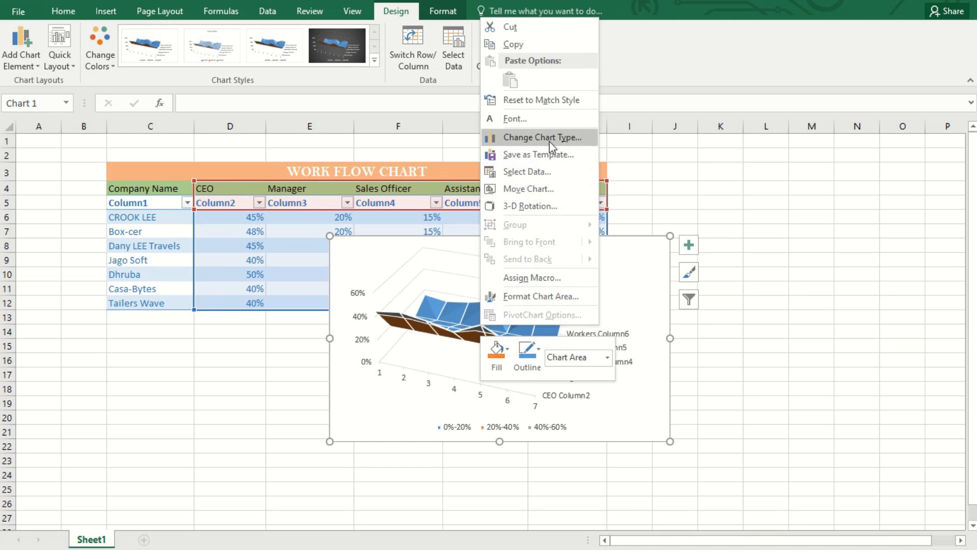
click(547, 296)
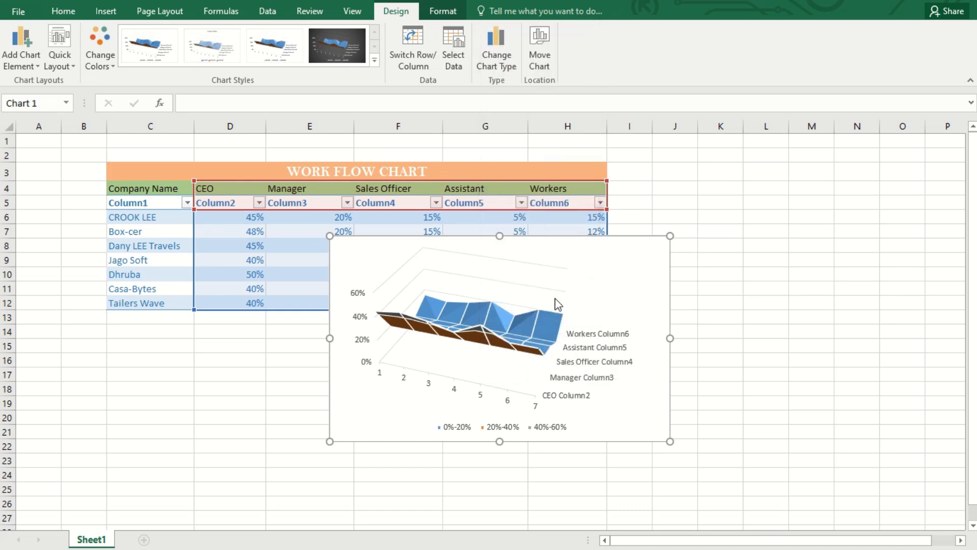
click(818, 214)
click(808, 233)
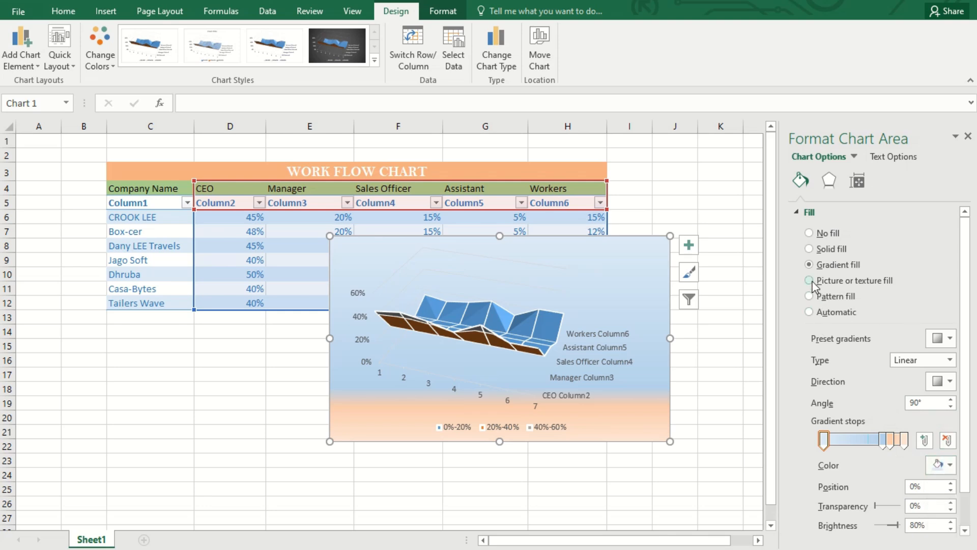
click(828, 181)
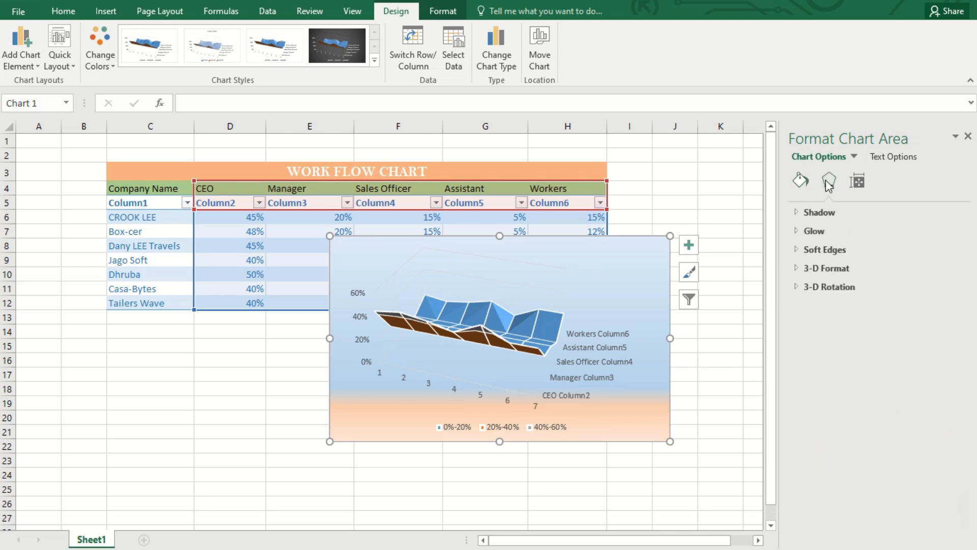
click(857, 180)
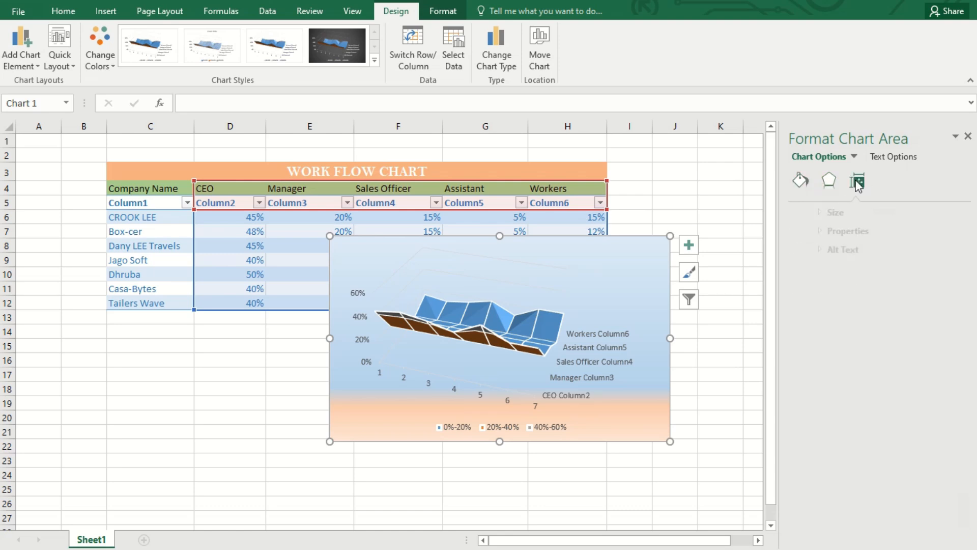
click(800, 180)
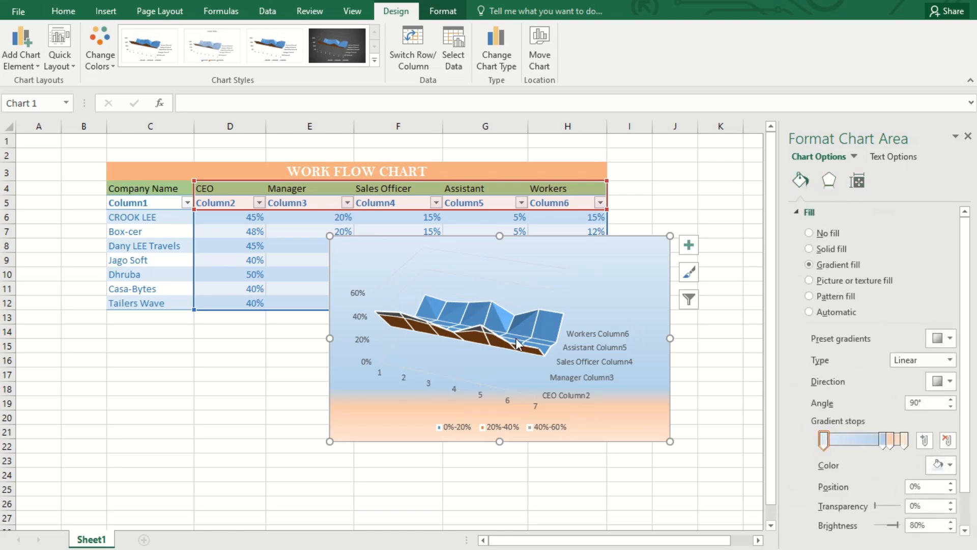
Review the surface chart's data source, checking its data range, series and category labels.
right_click(526, 326)
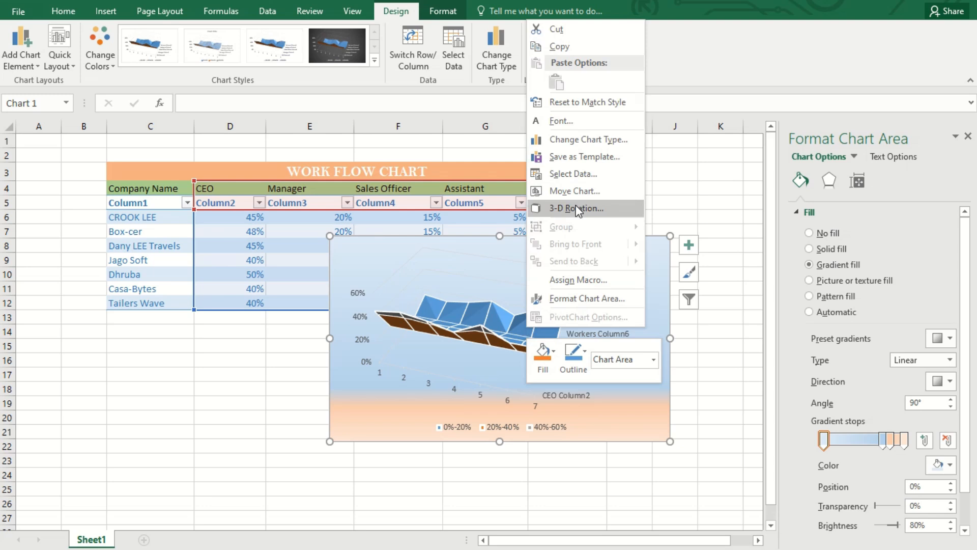
click(581, 174)
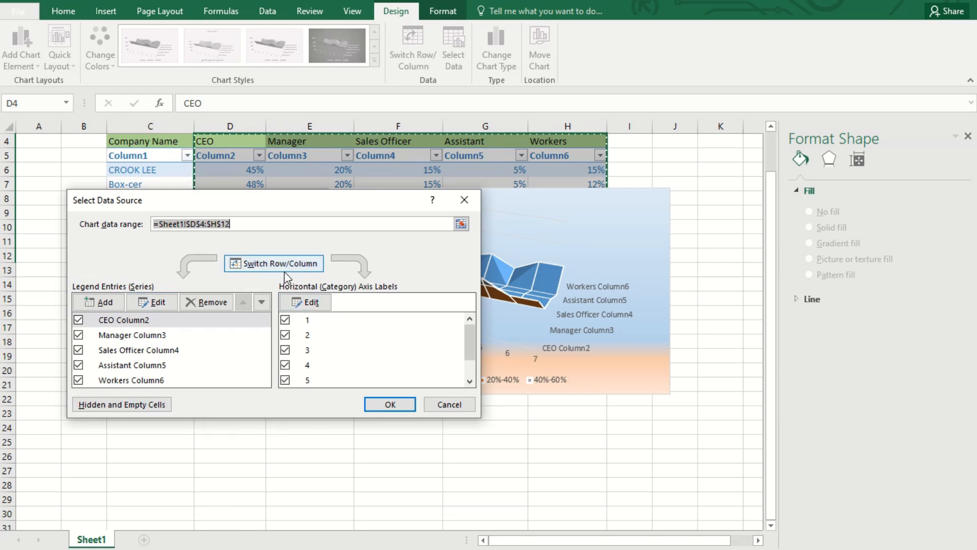
click(388, 405)
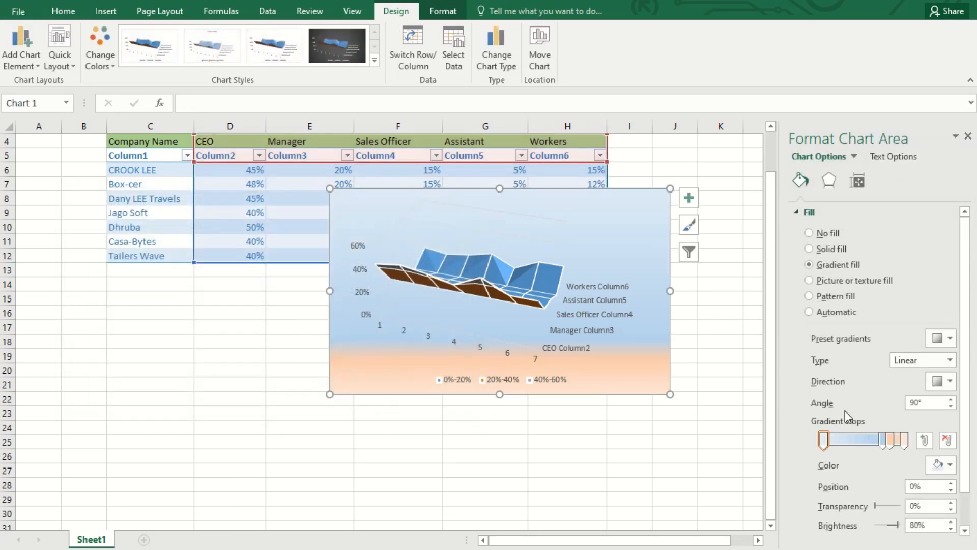
right_click(527, 276)
key(Escape)
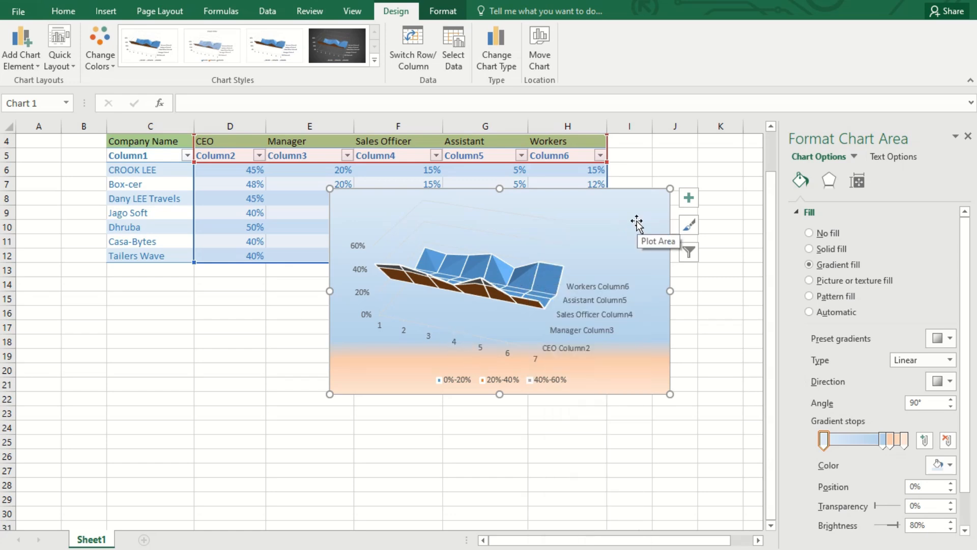
Try shifting the plot area lower inside the surface chart and undo the move.
drag(636, 224, 538, 236)
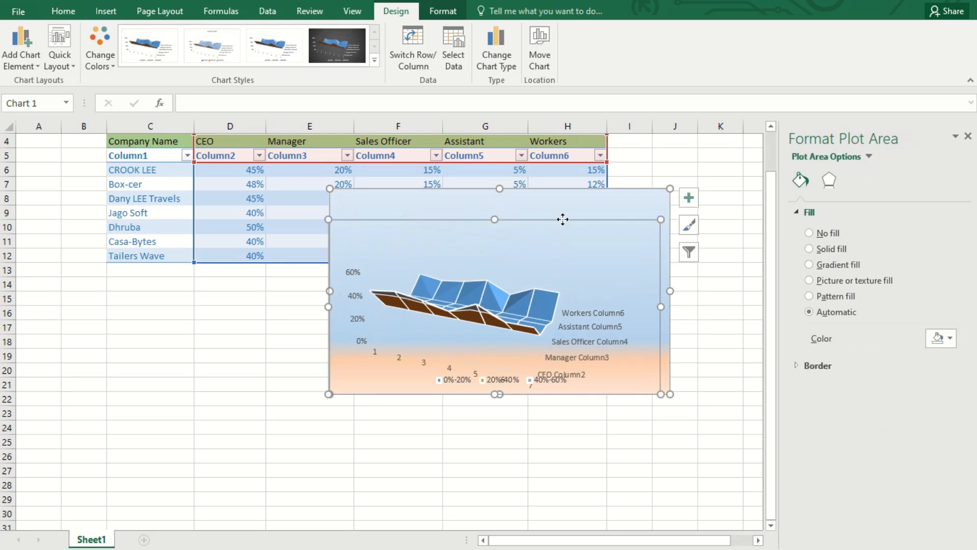
key(ctrl+z)
click(586, 423)
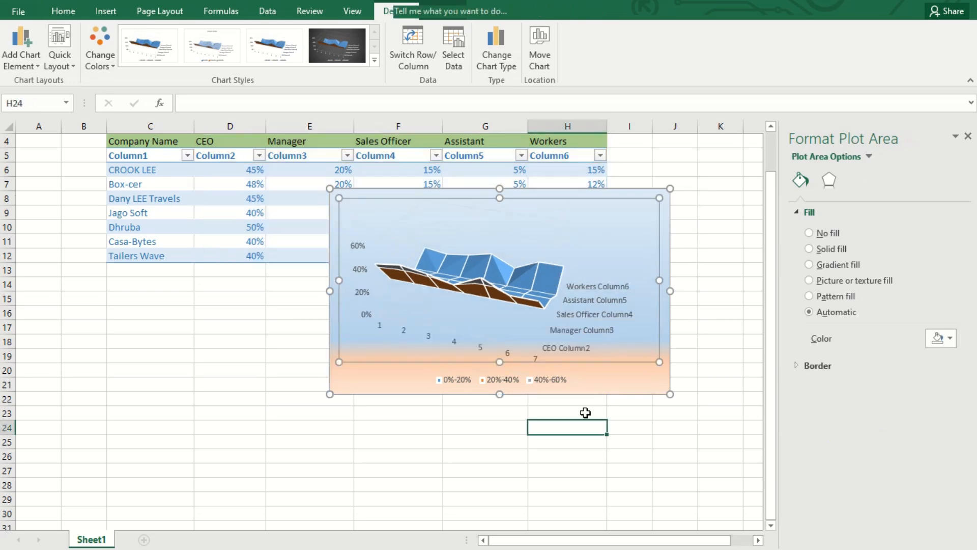
Move the whole surface chart below the Work Flow Chart table, so that it no longer covers the data.
click(741, 327)
click(622, 222)
click(590, 232)
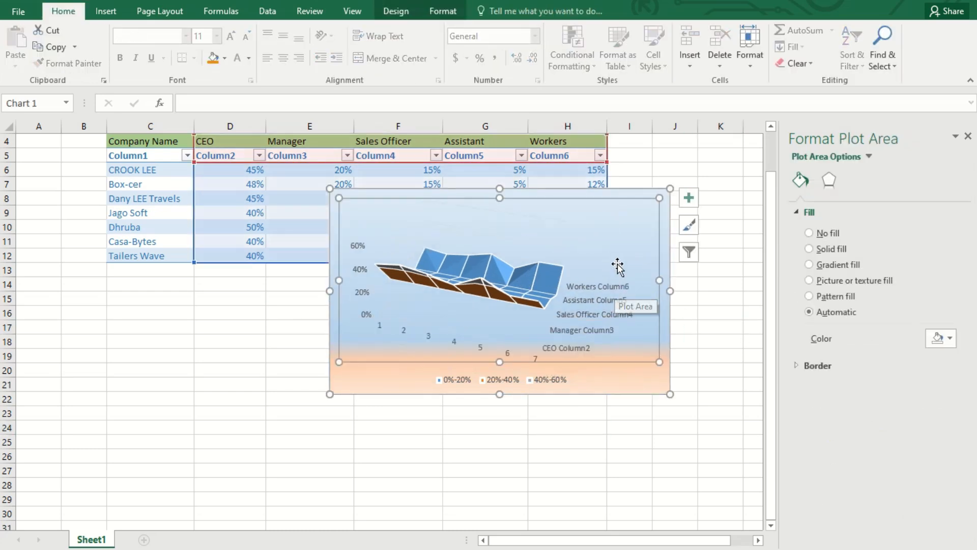
drag(634, 199, 370, 299)
scroll(490, 285, up, 1)
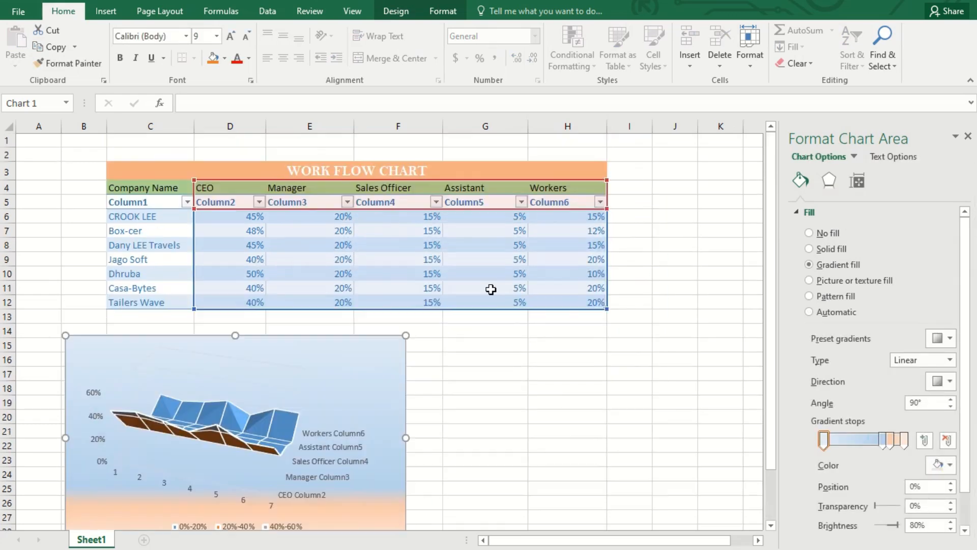
Create a 2-D area chart from the CEO to Workers data in D4:H12 and place it beside the surface chart.
drag(230, 191, 591, 304)
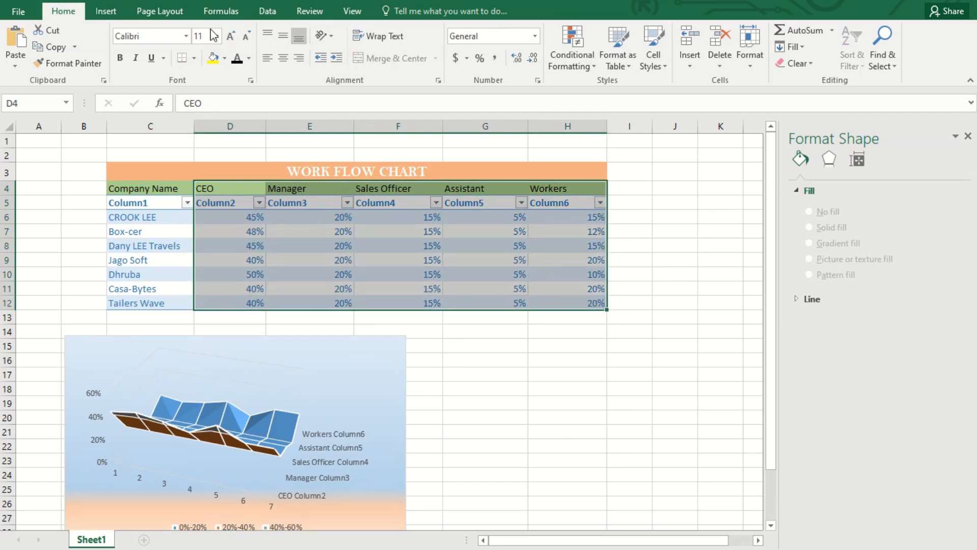
click(116, 14)
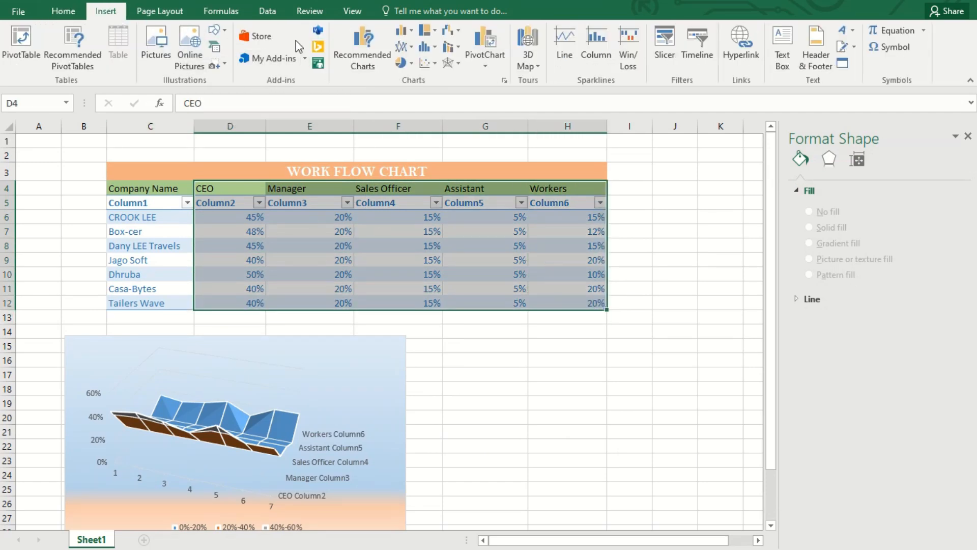
click(411, 47)
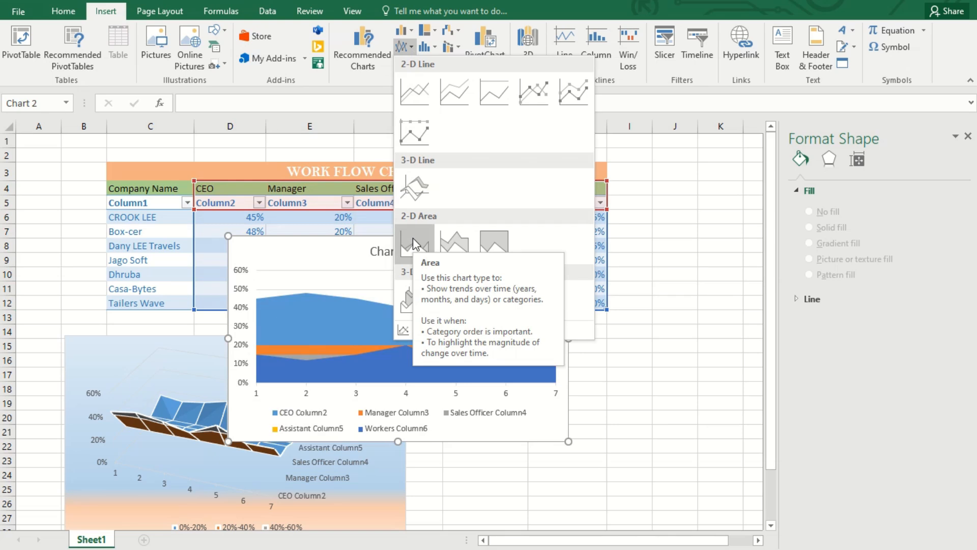
click(414, 238)
drag(467, 257, 647, 321)
Add data labels to the CEO and Manager series of the area chart.
right_click(458, 378)
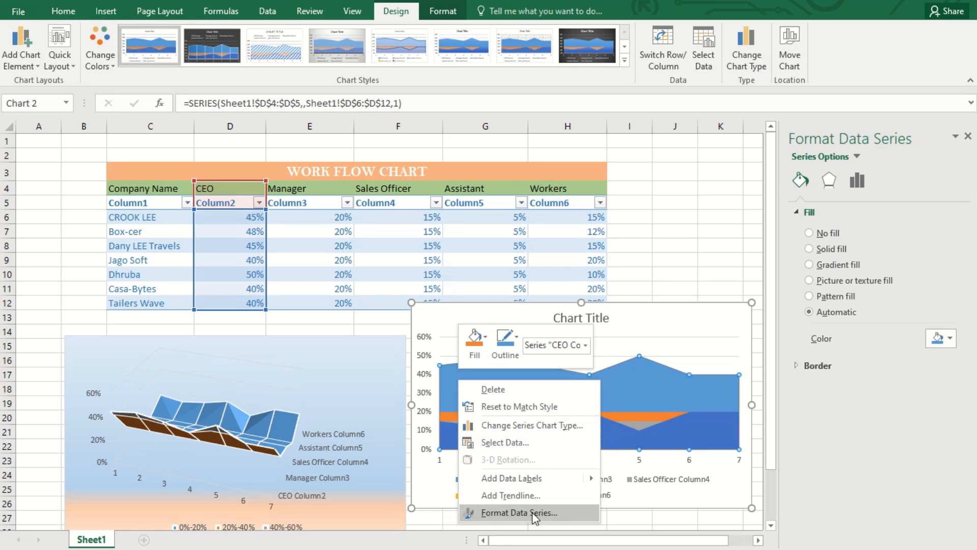
click(545, 479)
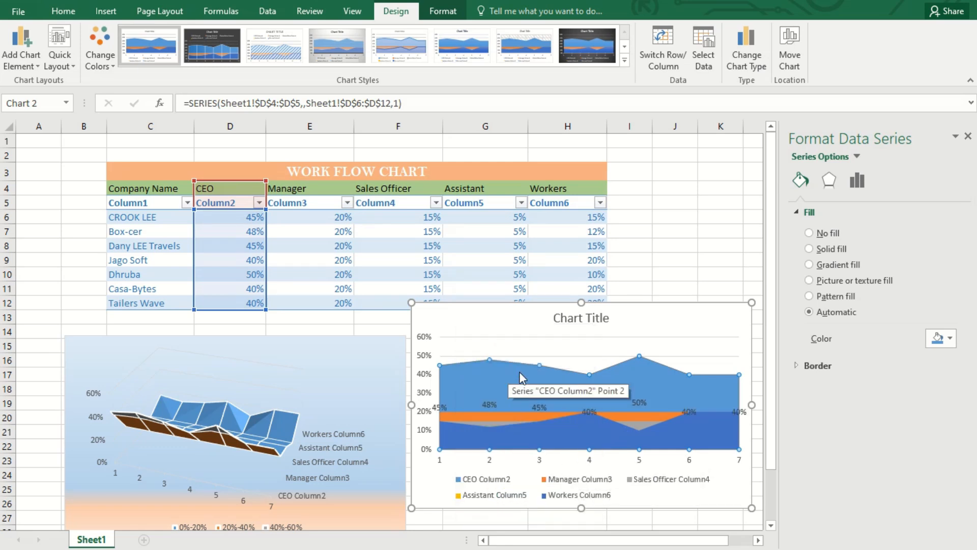
right_click(512, 415)
click(679, 513)
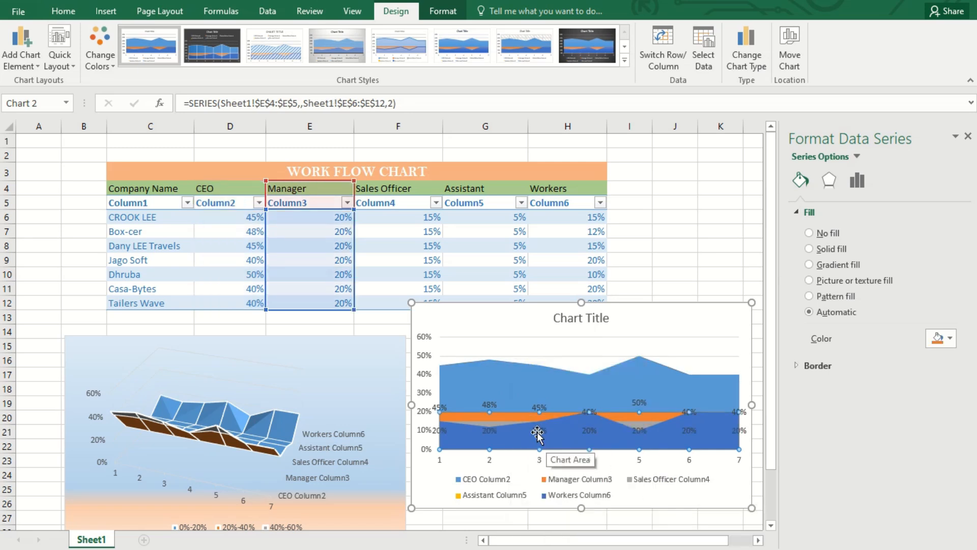
Try adding data labels to the area chart's Workers series and undo them.
click(502, 421)
right_click(498, 424)
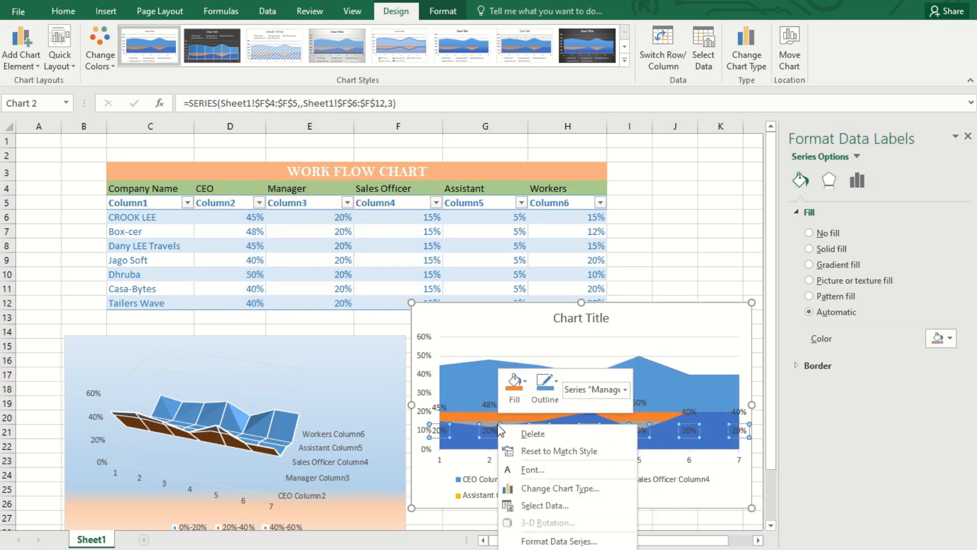
right_click(465, 422)
mouse_move(539, 519)
click(641, 518)
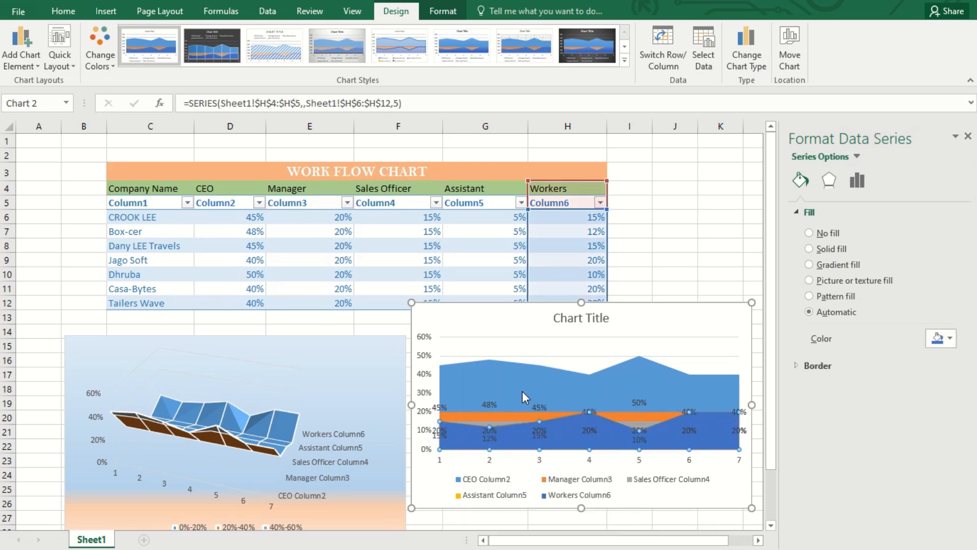
key(ctrl+z)
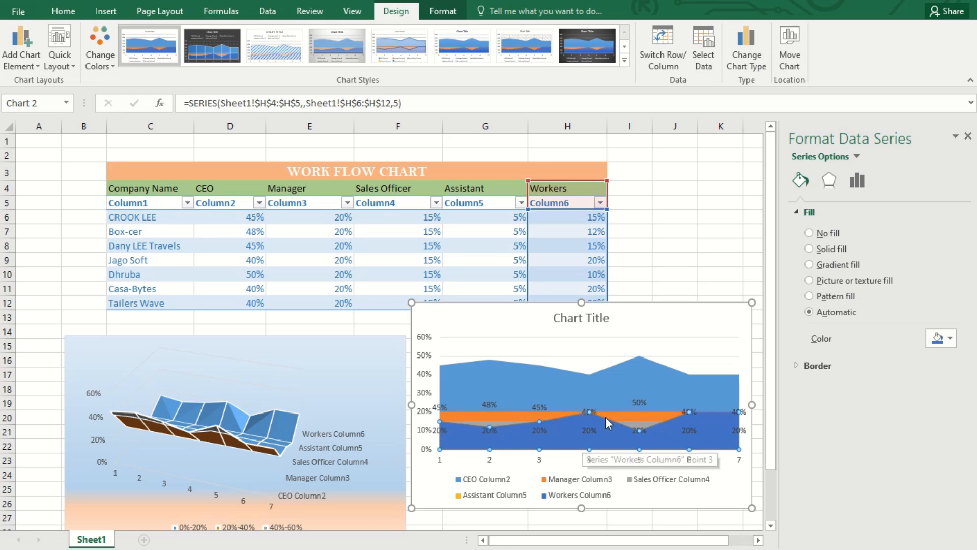
Add a trendline to the area chart's Manager series and set its type to Power after trying the other types.
right_click(626, 417)
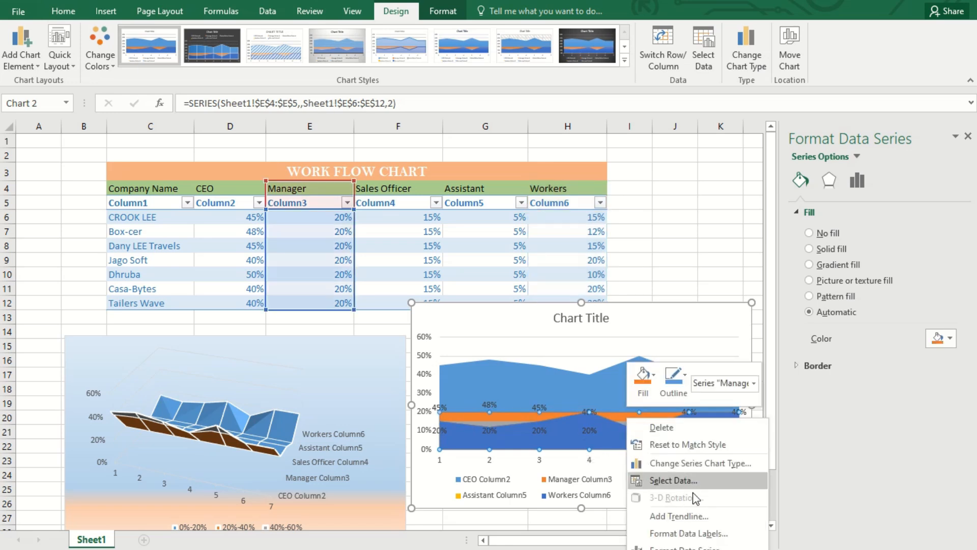
click(679, 516)
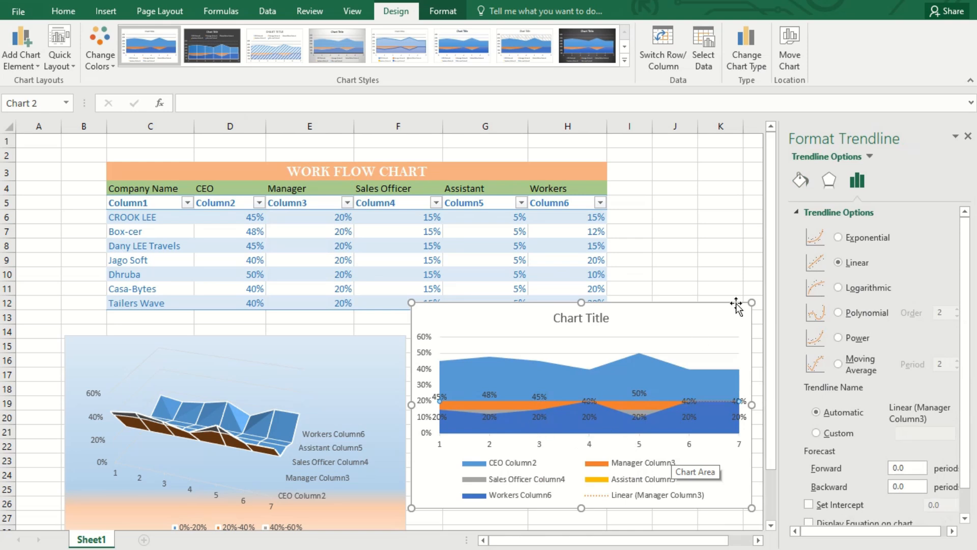
click(838, 364)
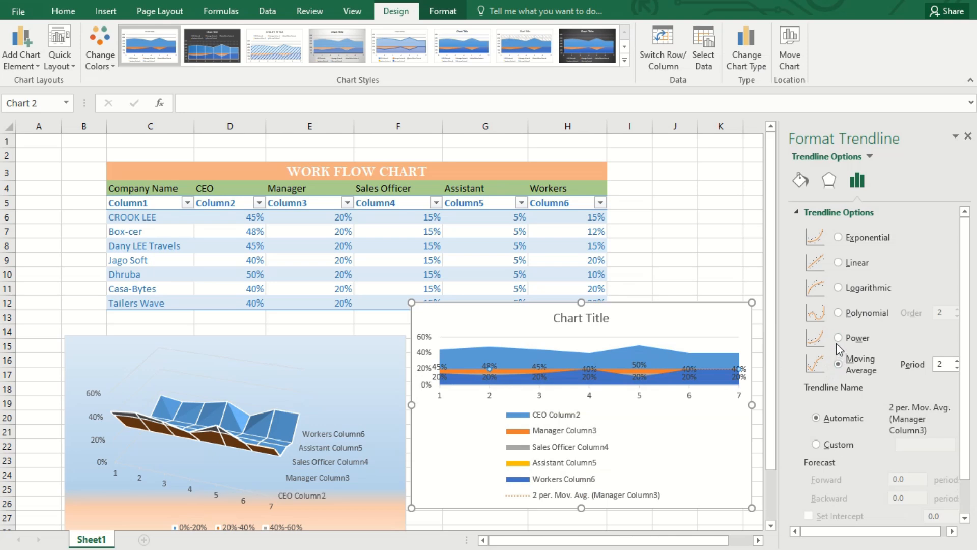
click(838, 337)
click(838, 313)
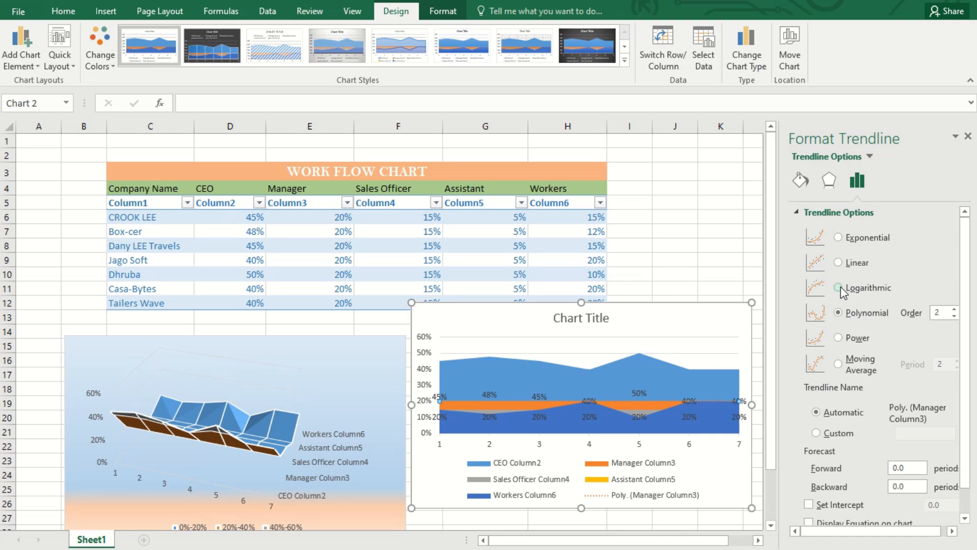
click(838, 288)
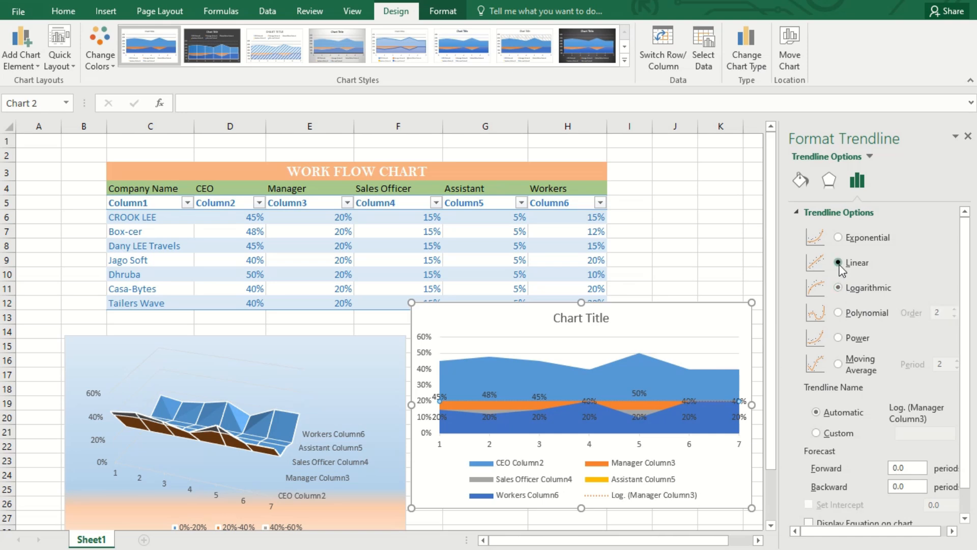
click(839, 262)
click(838, 238)
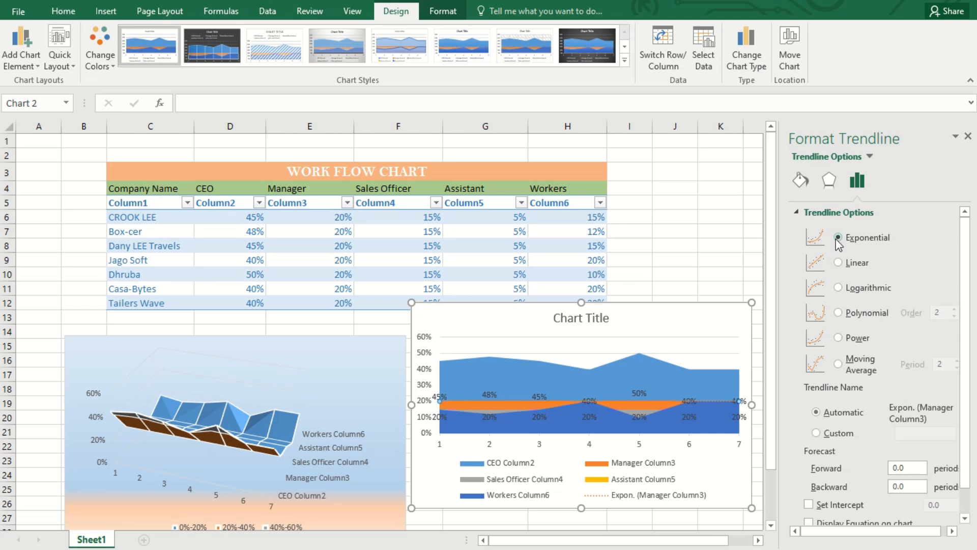
click(838, 363)
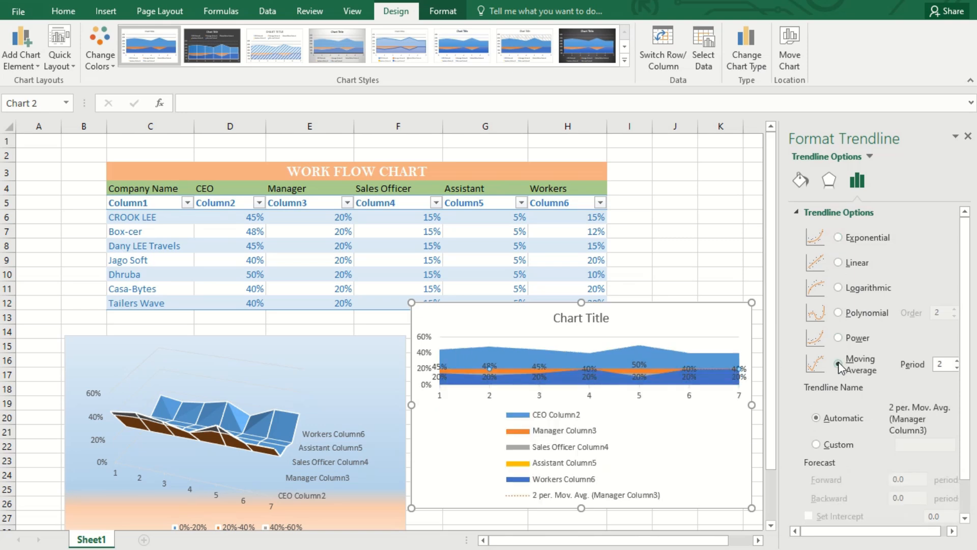
click(837, 340)
scroll(865, 423, down, 1)
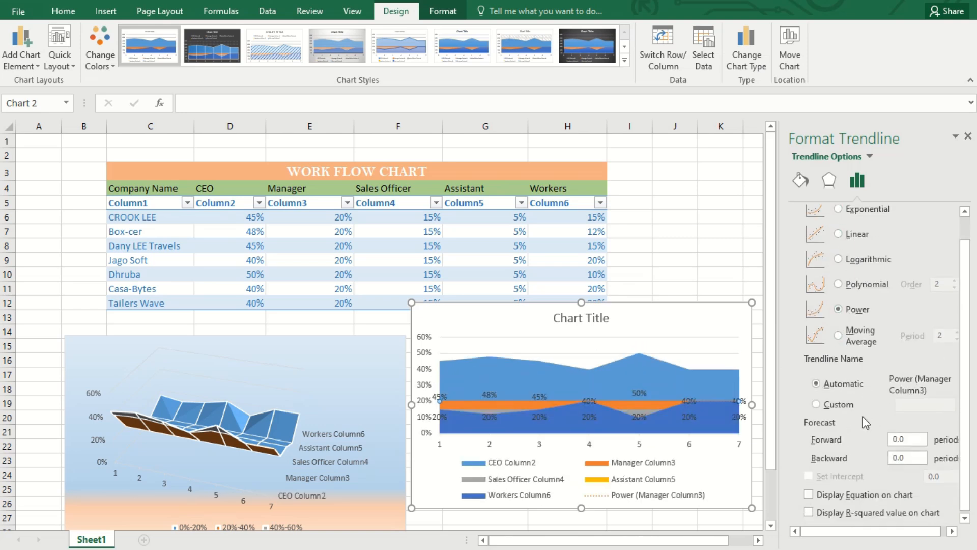
Set the CEO series' shadow to 4% transparency and pick a shadow colour.
click(643, 377)
right_click(643, 376)
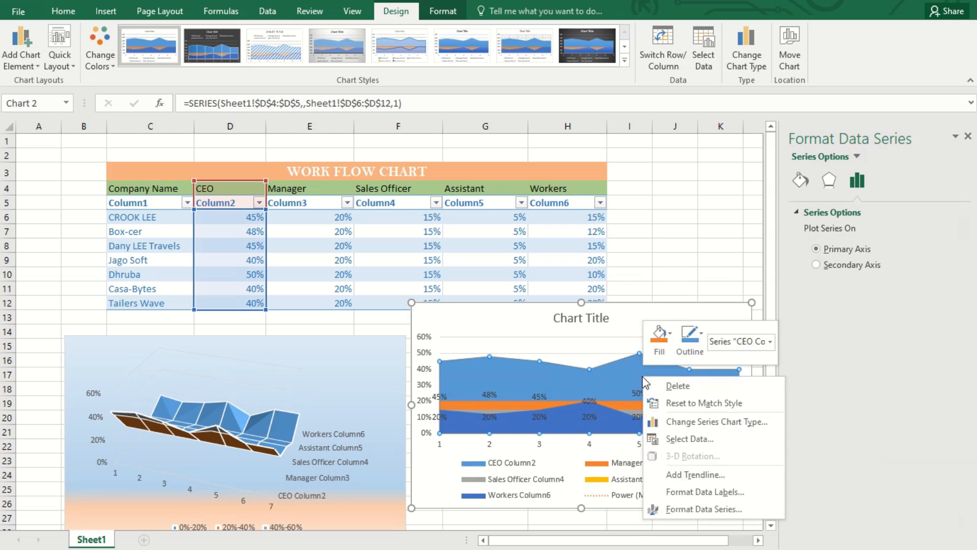
click(816, 265)
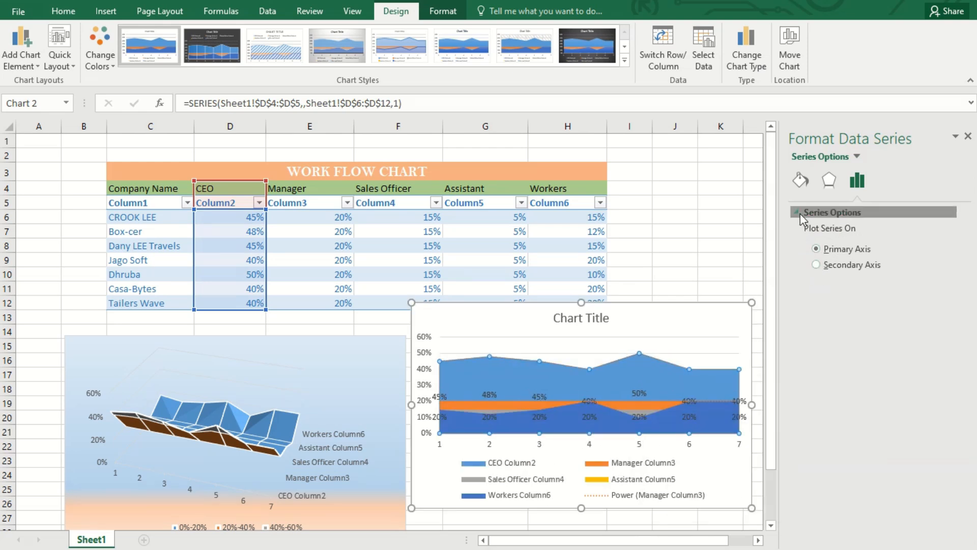
click(826, 184)
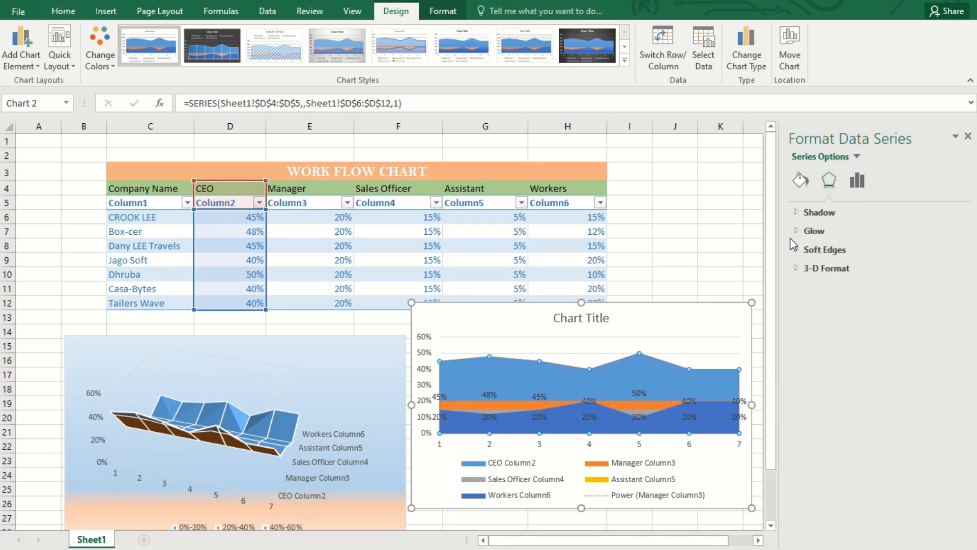
click(814, 212)
click(865, 277)
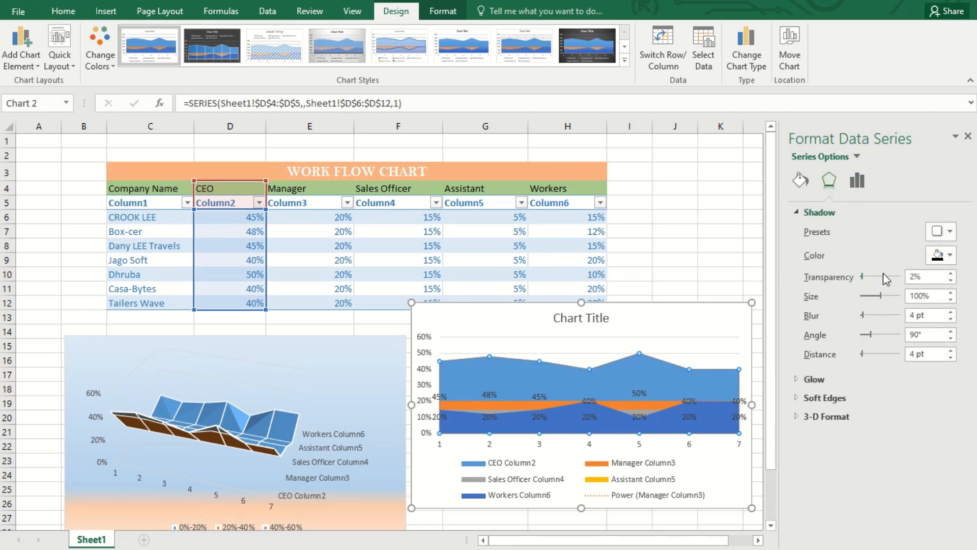
click(950, 255)
click(971, 308)
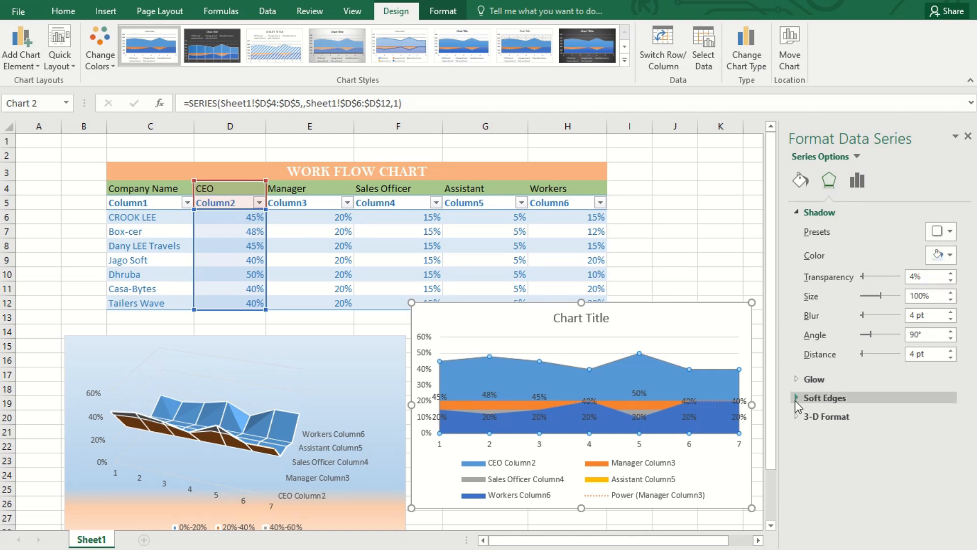
Expand the CEO series' glow settings and pick a glow colour.
click(798, 380)
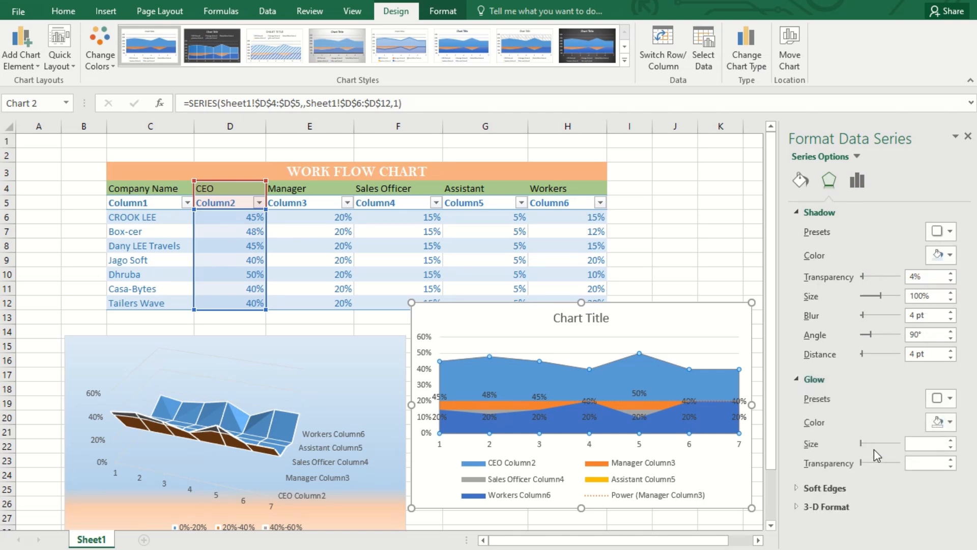
click(945, 422)
click(976, 468)
click(644, 327)
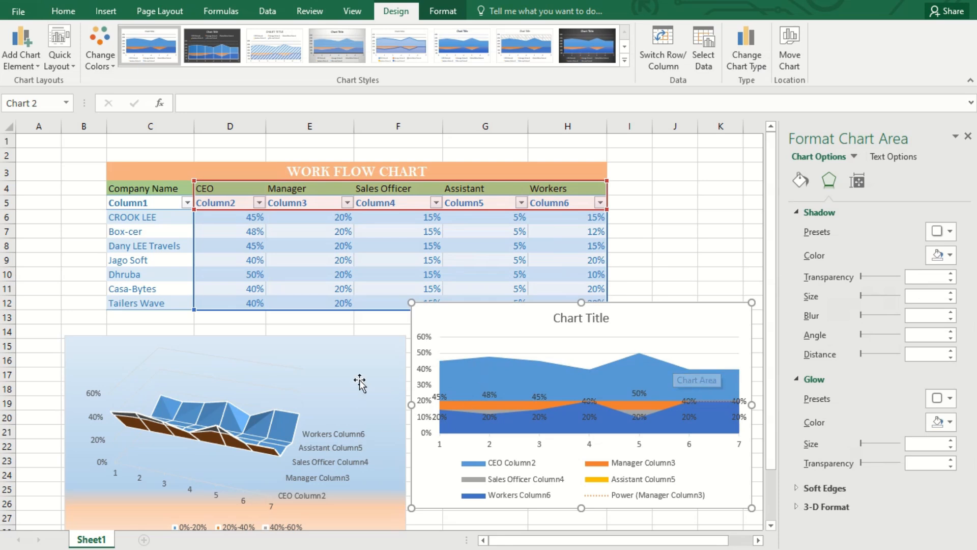
Slightly reduce the surface chart's plot area height and position both charts side by side directly beneath the table.
click(332, 359)
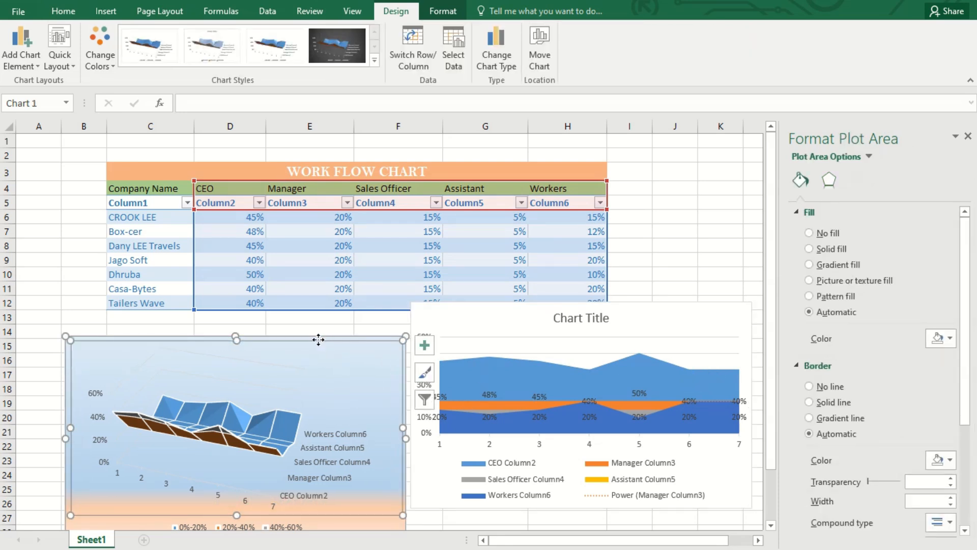
drag(236, 340, 237, 354)
drag(370, 350, 362, 321)
drag(506, 316, 493, 326)
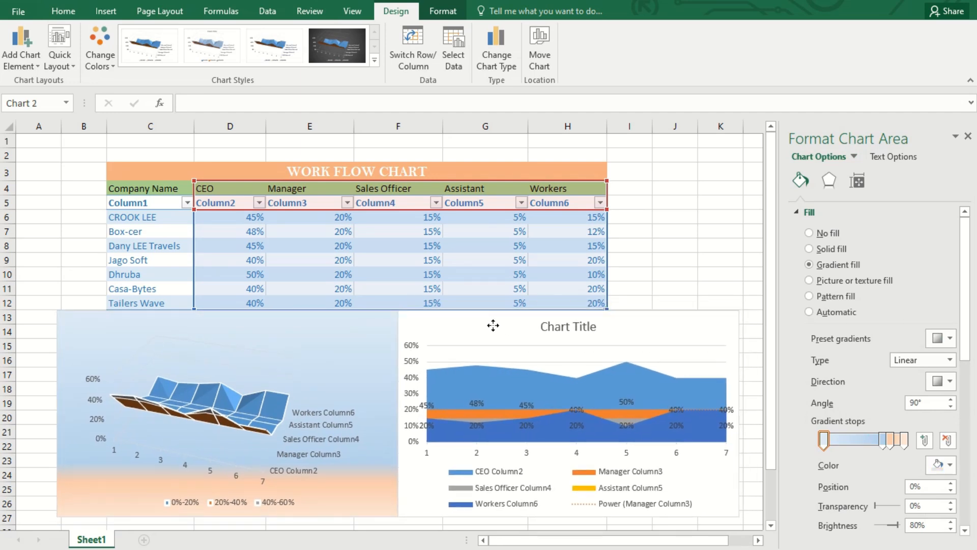
Change the area chart's title to "Work Flow" and shift the chart slightly left against the surface chart.
click(552, 328)
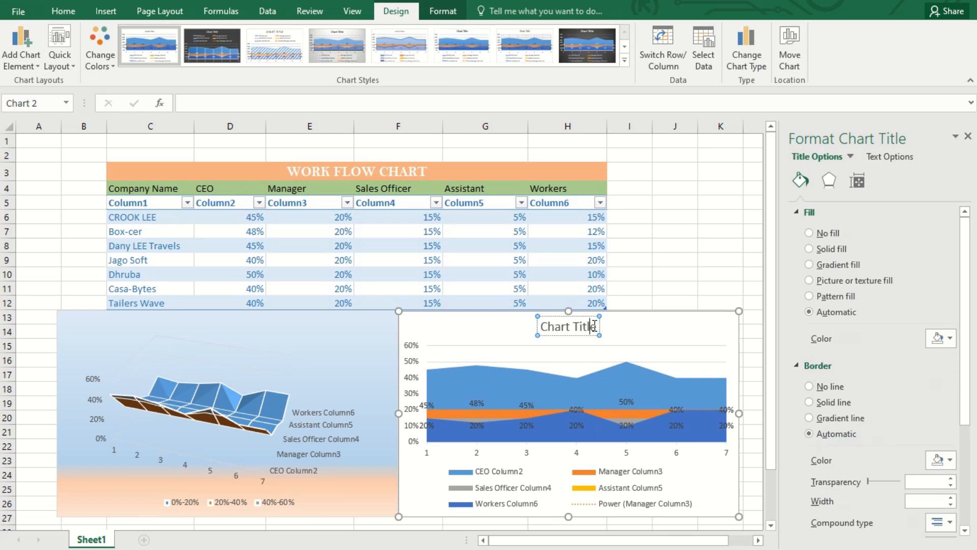
key(BackSpace)
key(BackSpace)
key(BackSpace)
key(BackSpace)
key(BackSpace)
key(BackSpace)
key(BackSpace)
key(BackSpace)
key(BackSpace)
key(BackSpace)
key(BackSpace)
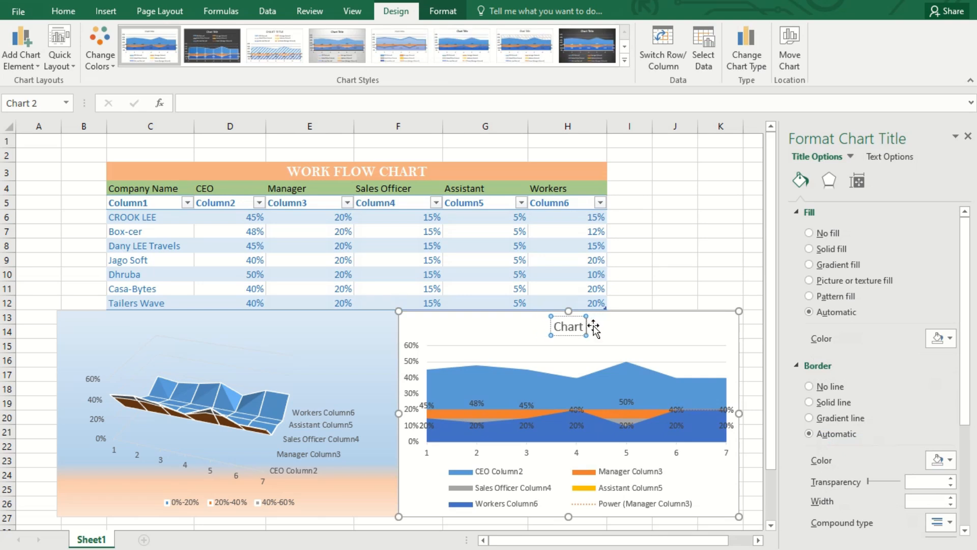
text(WORK)
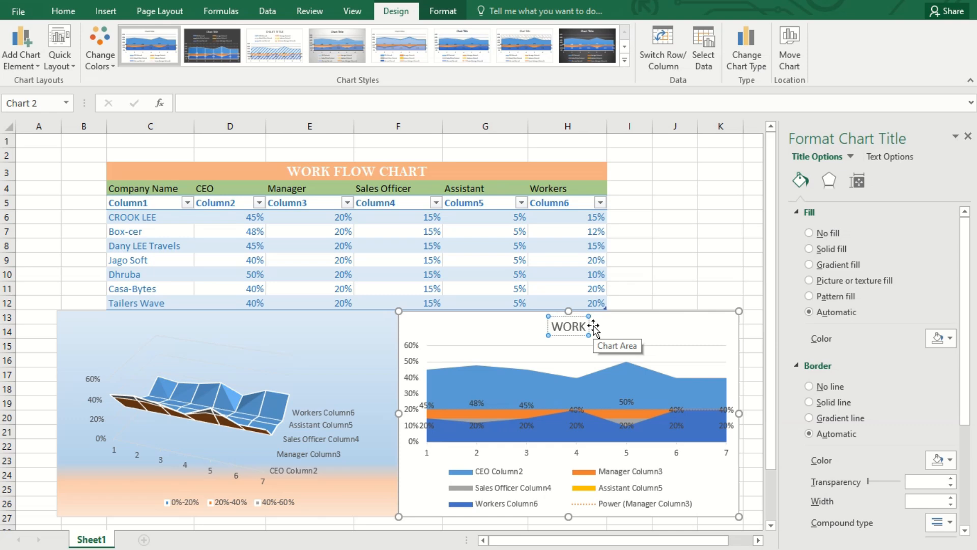
key(BackSpace)
key(BackSpace)
key(BackSpace)
key(BackSpace)
text(Work)
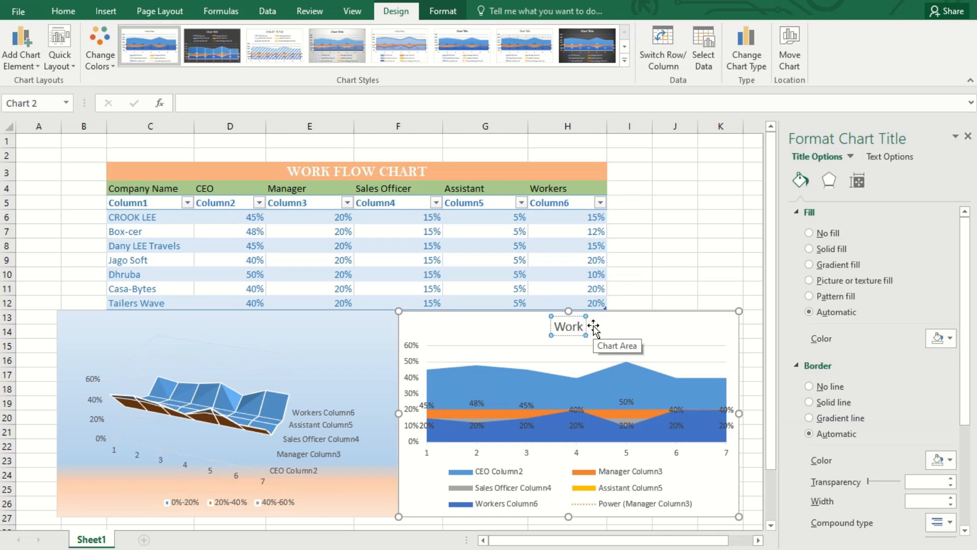
text( Flow)
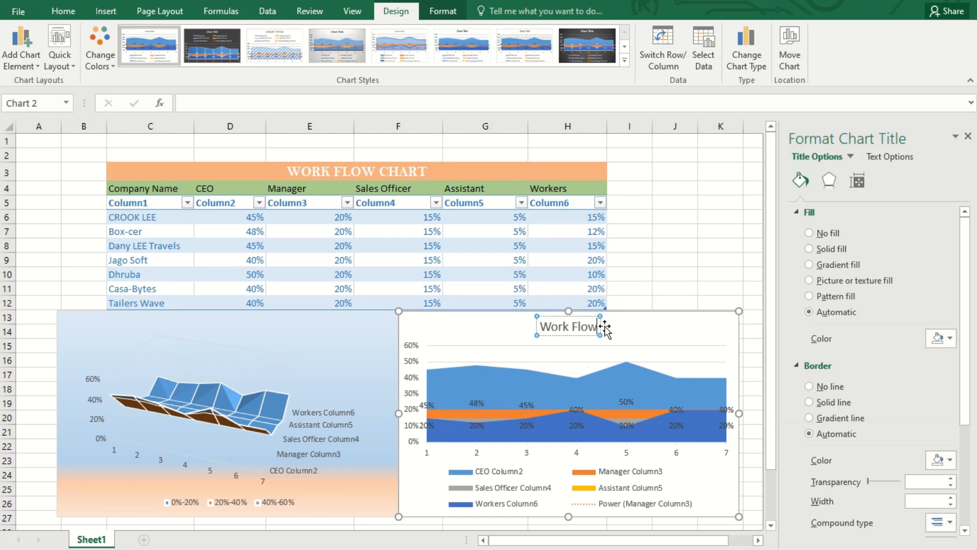
drag(604, 327, 601, 327)
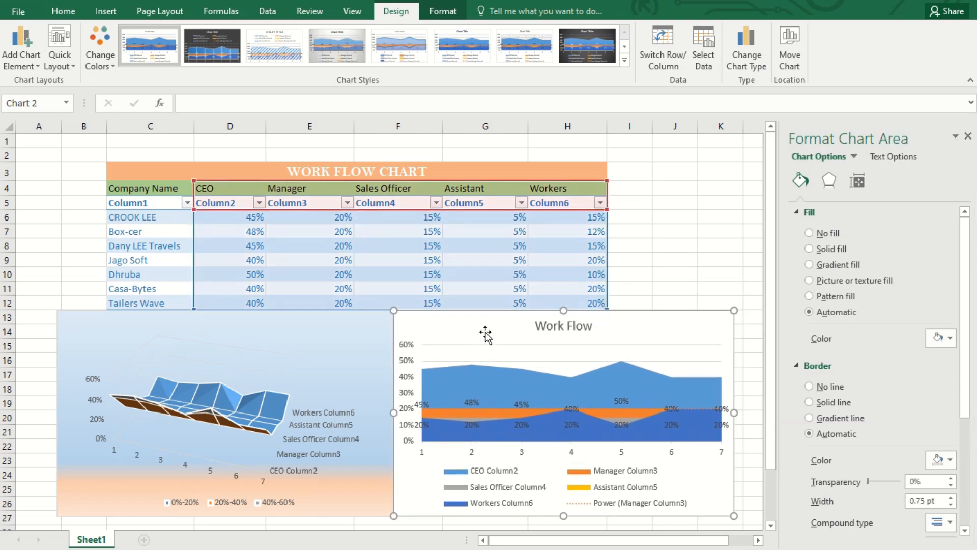
Fill the area chart's background with a light blue radial gradient from the light variations.
right_click(485, 335)
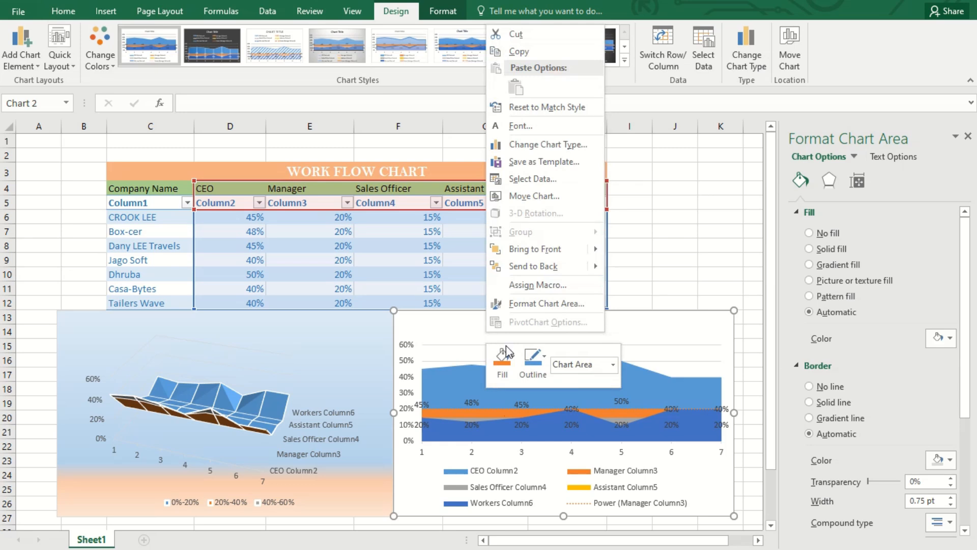
click(545, 356)
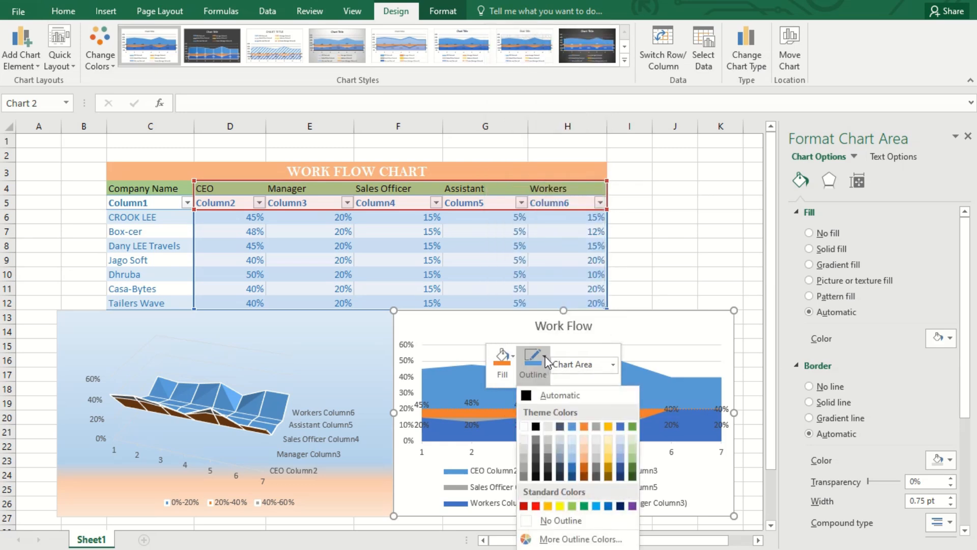
click(511, 352)
mouse_move(540, 549)
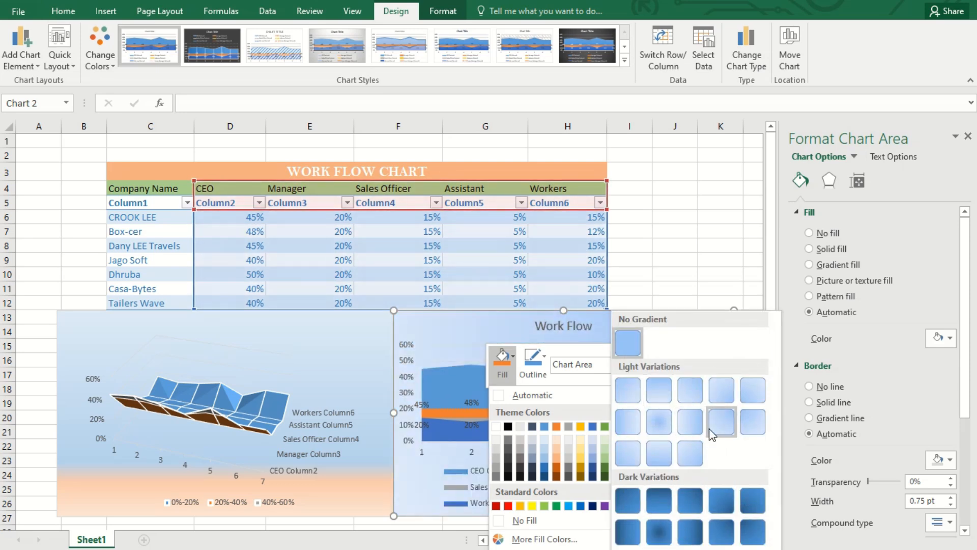
click(717, 430)
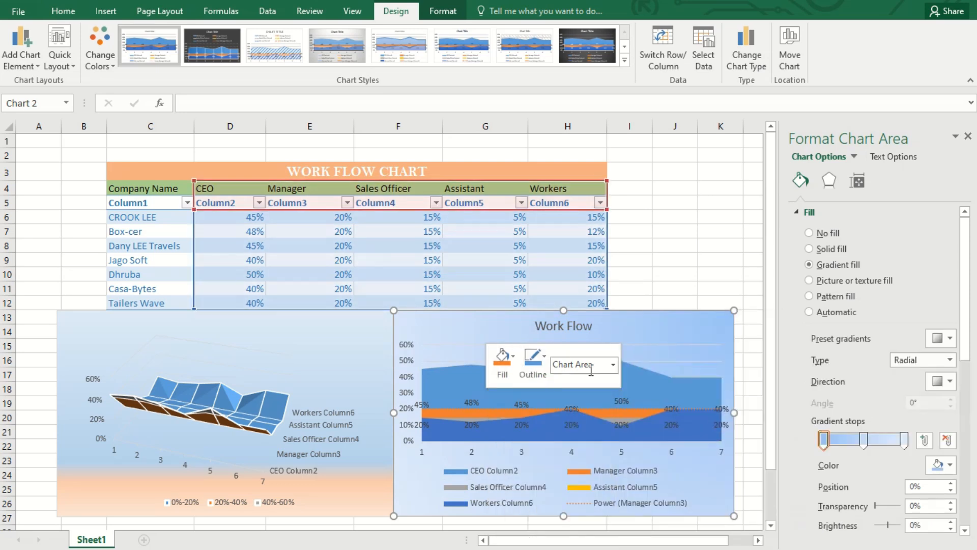
Recolour the area chart's background gradient, making the 100% stop light gold and the 0% stop light green.
click(904, 440)
click(950, 466)
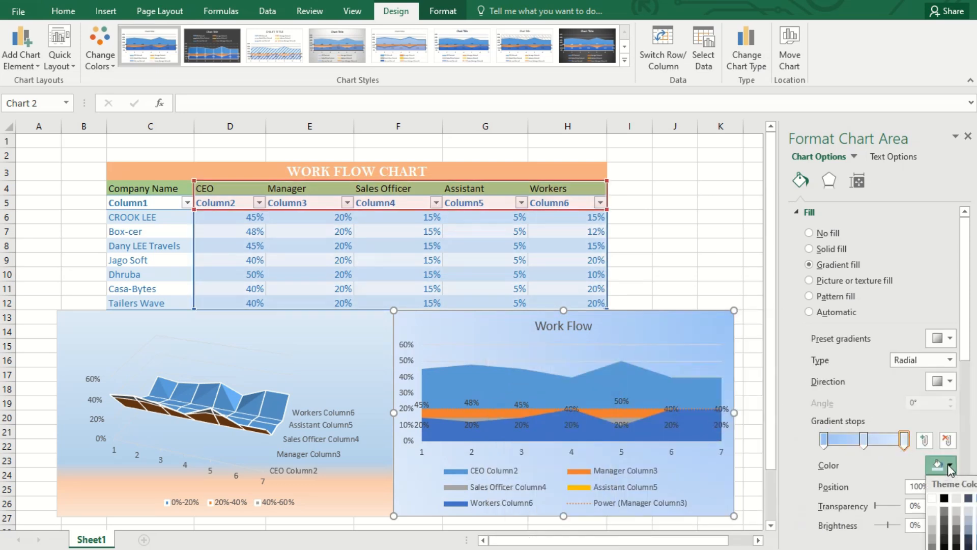
click(976, 510)
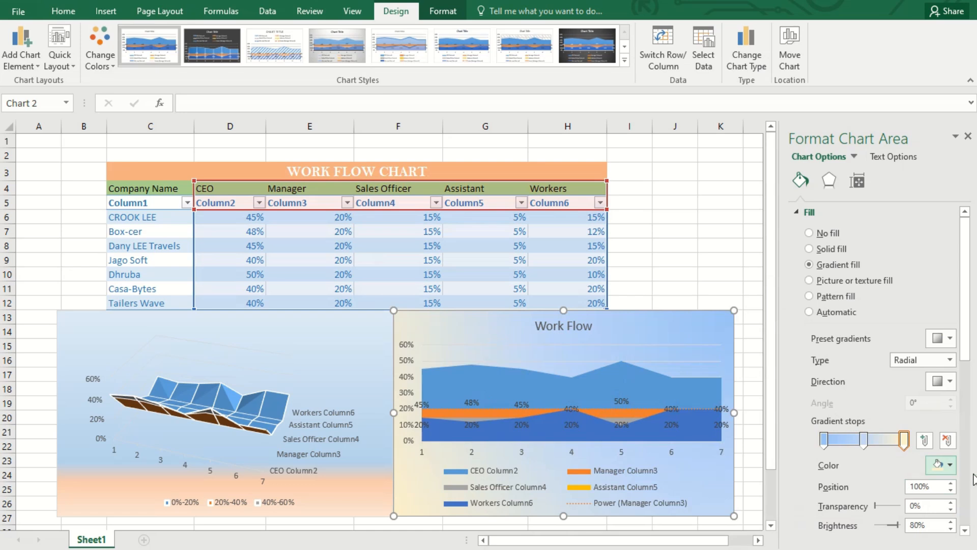
click(948, 465)
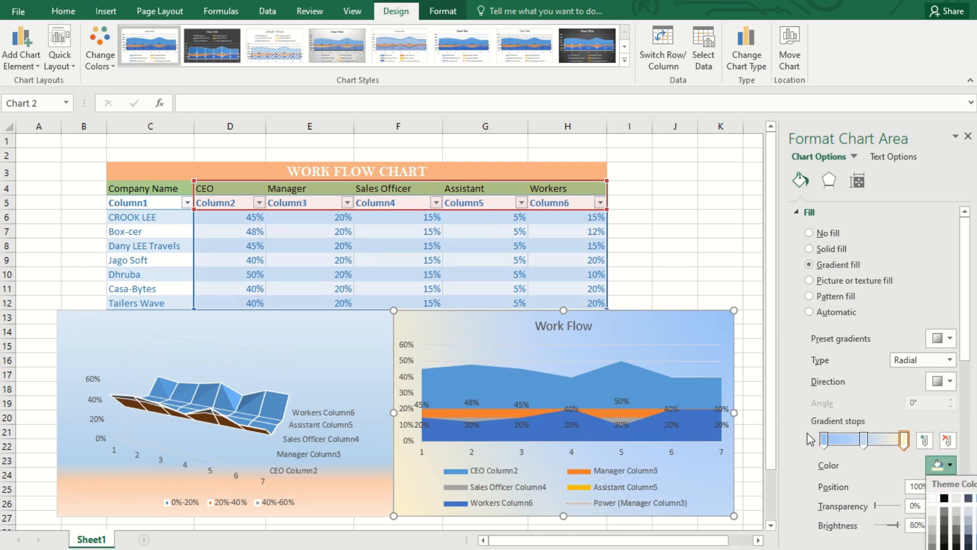
click(824, 438)
click(950, 466)
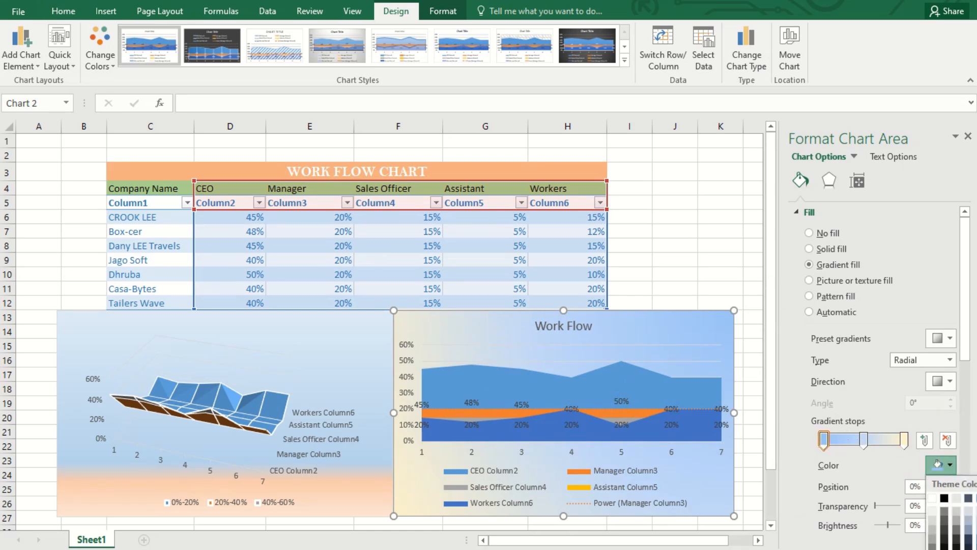
click(976, 510)
Apply the linear 90° gradient variation to the surface chart's background.
click(299, 337)
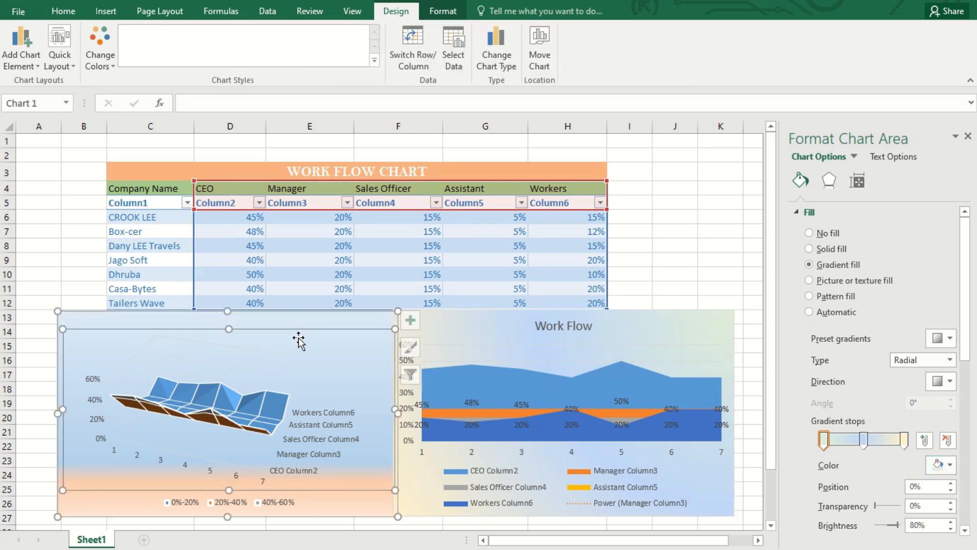
click(302, 327)
right_click(311, 326)
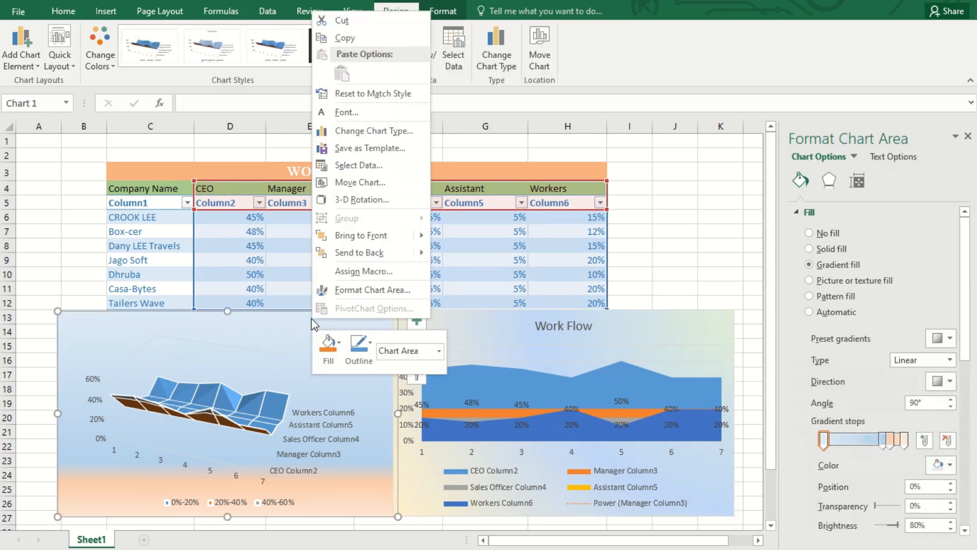
click(328, 346)
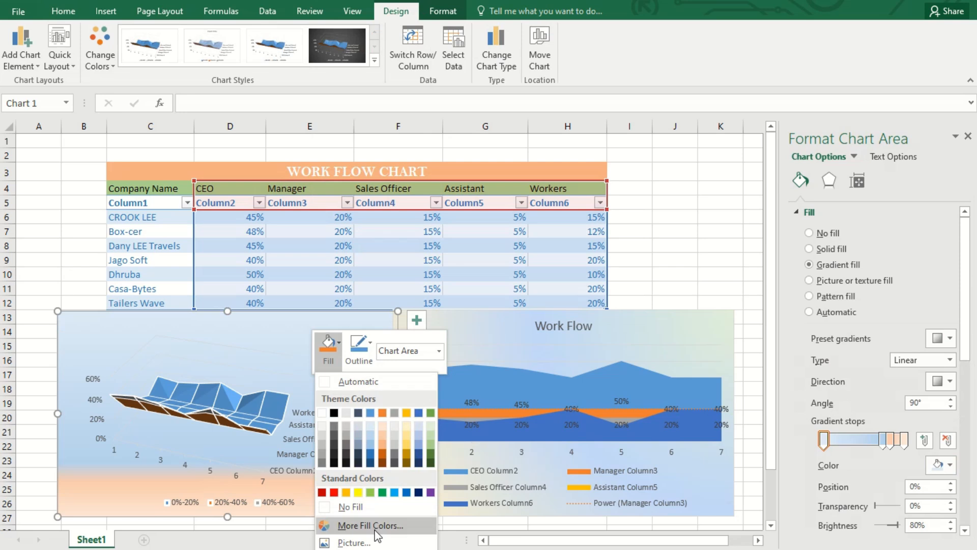
mouse_move(356, 547)
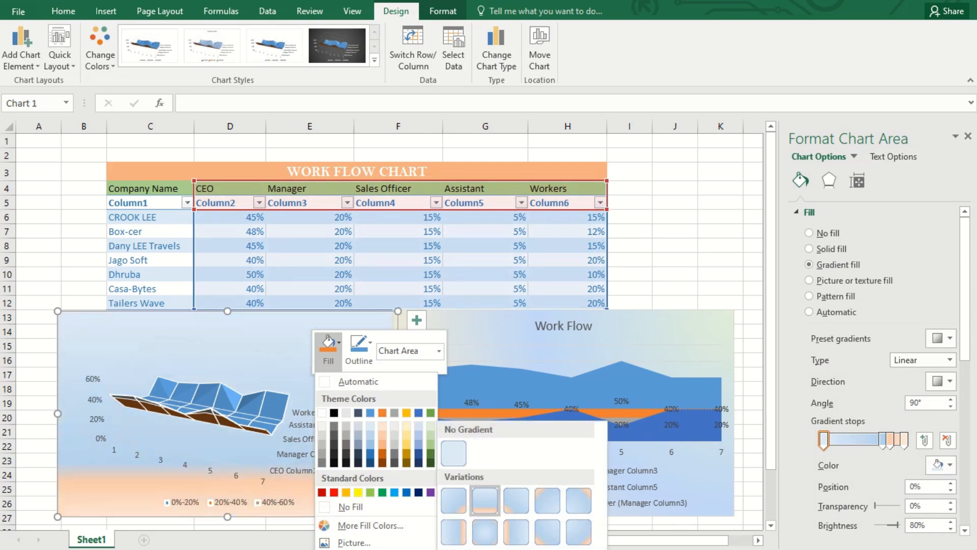
click(485, 500)
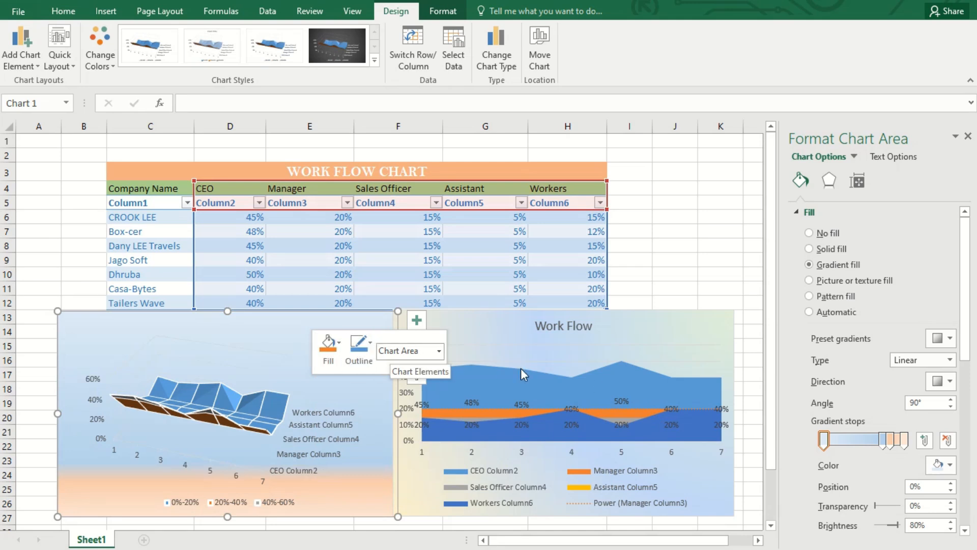
click(340, 357)
click(348, 325)
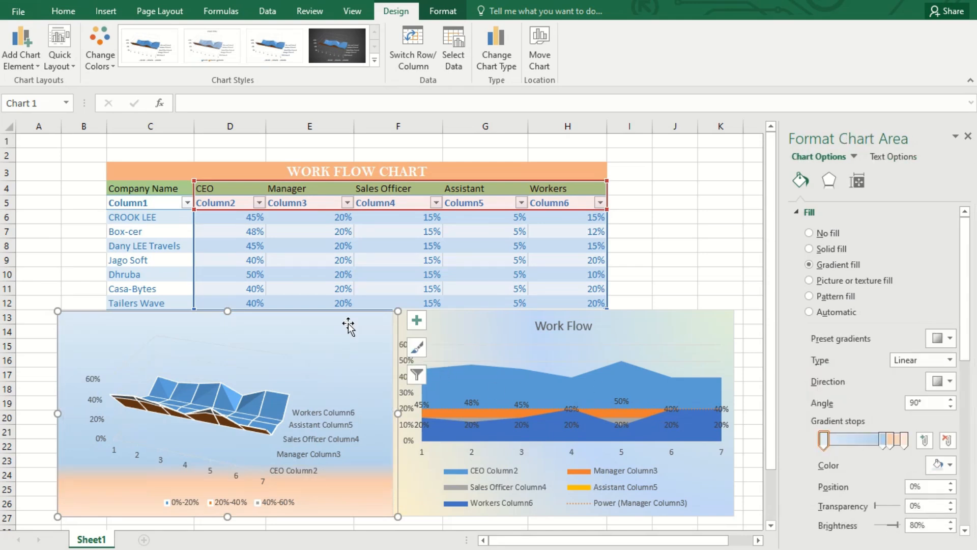
Recolour the surface chart's background gradient, making the 83% stop light green and the 74% stop light orange.
click(889, 438)
click(949, 464)
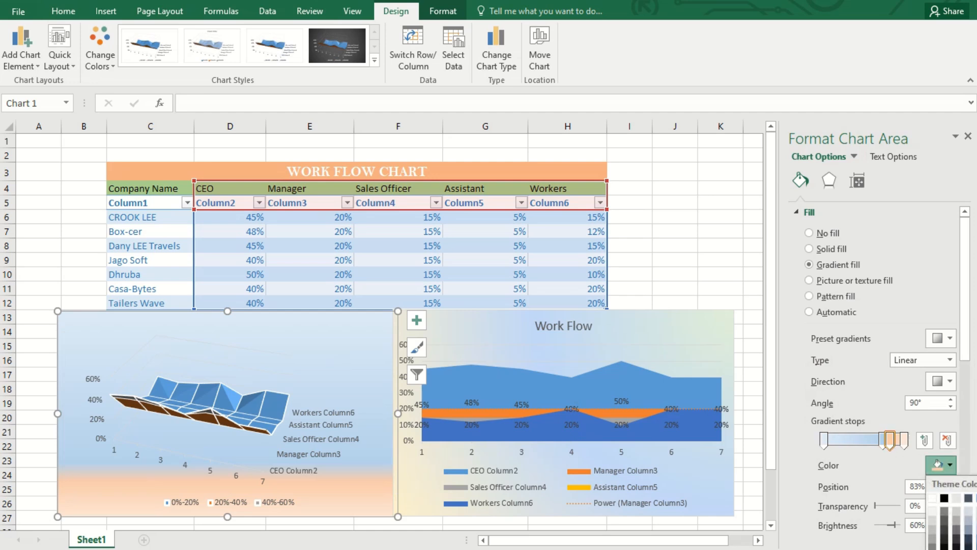
click(976, 520)
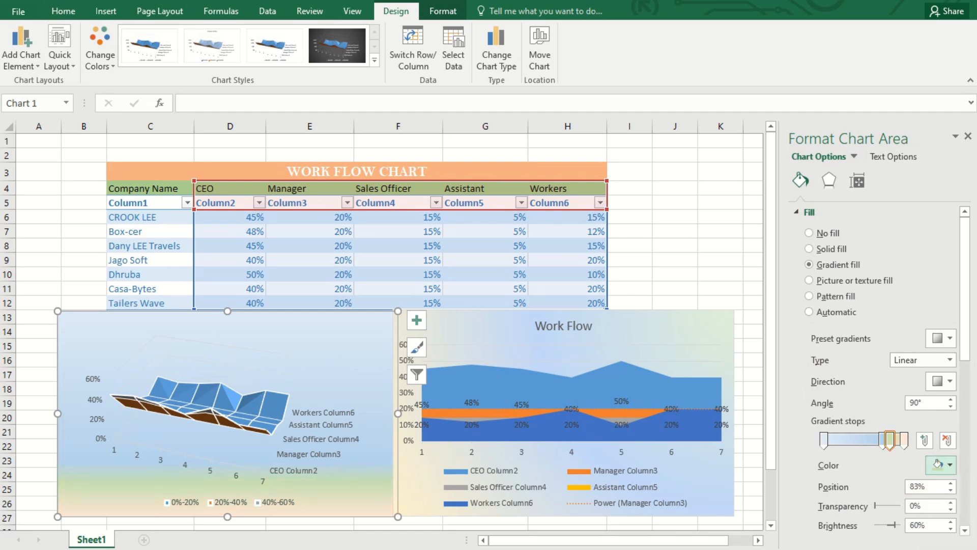
click(903, 442)
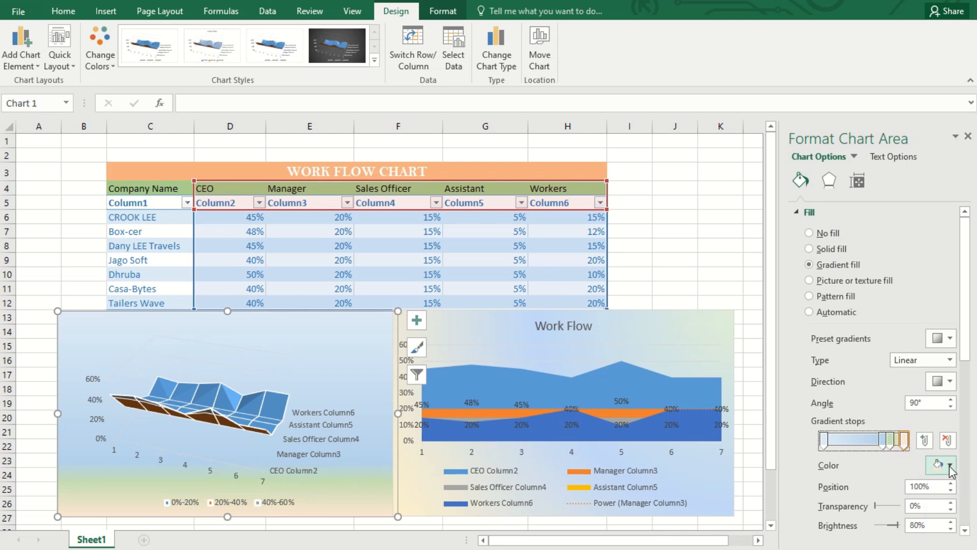
click(886, 444)
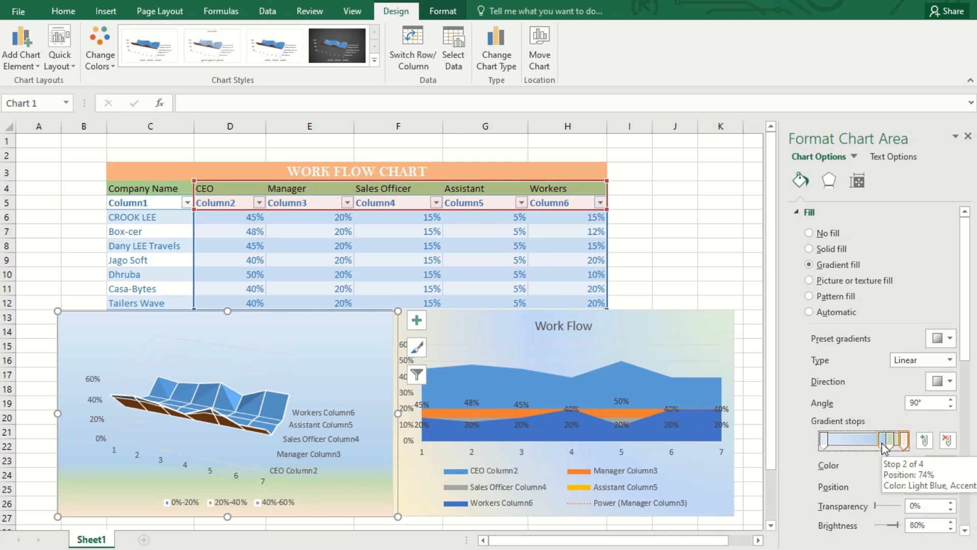
click(949, 464)
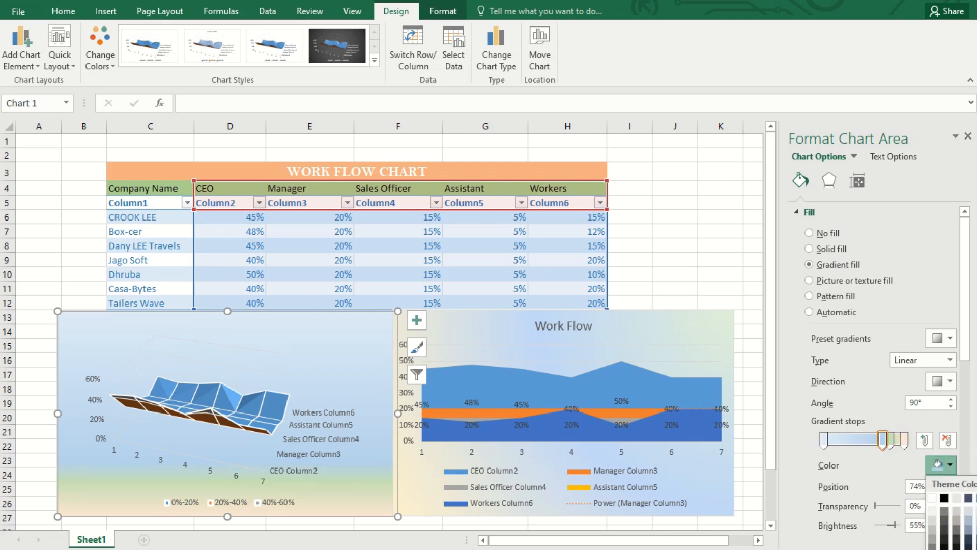
click(976, 519)
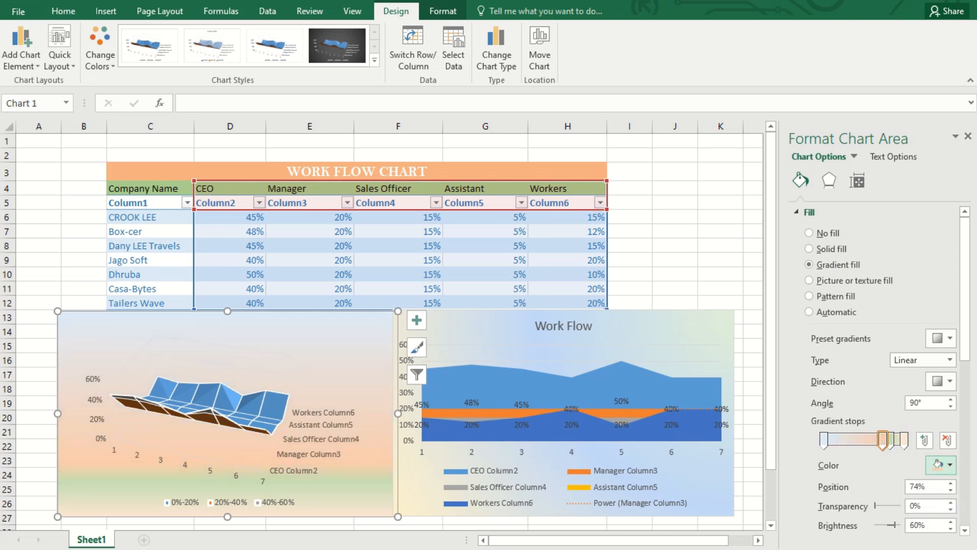
click(675, 273)
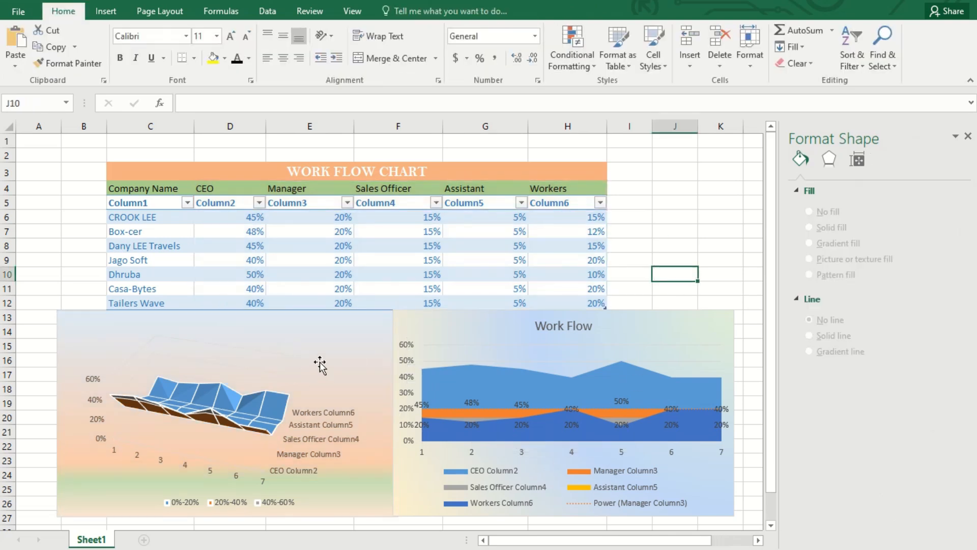
click(444, 351)
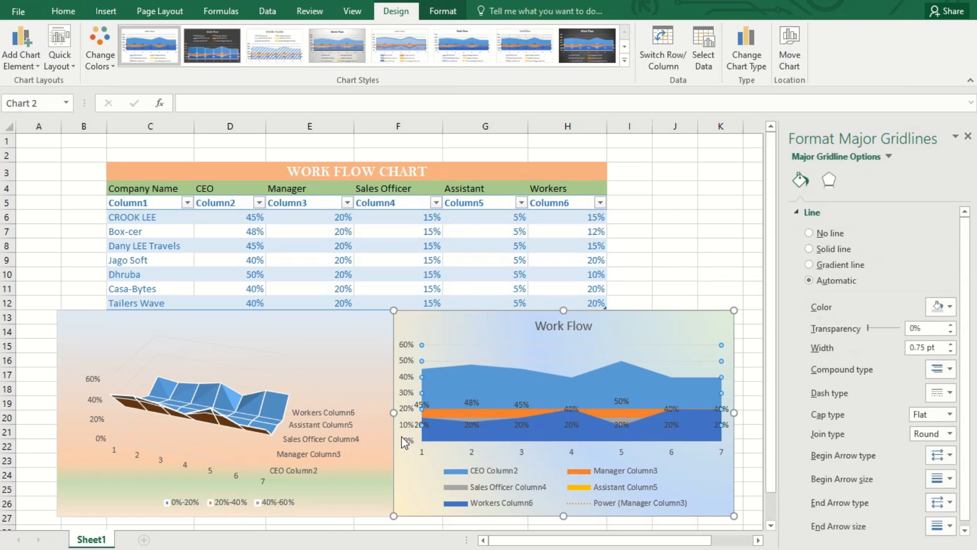
right_click(687, 330)
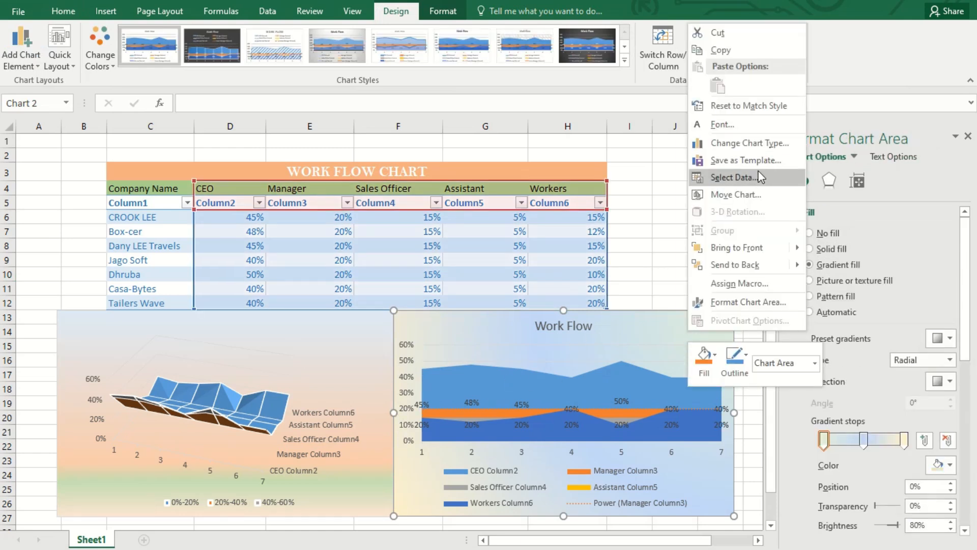
click(733, 177)
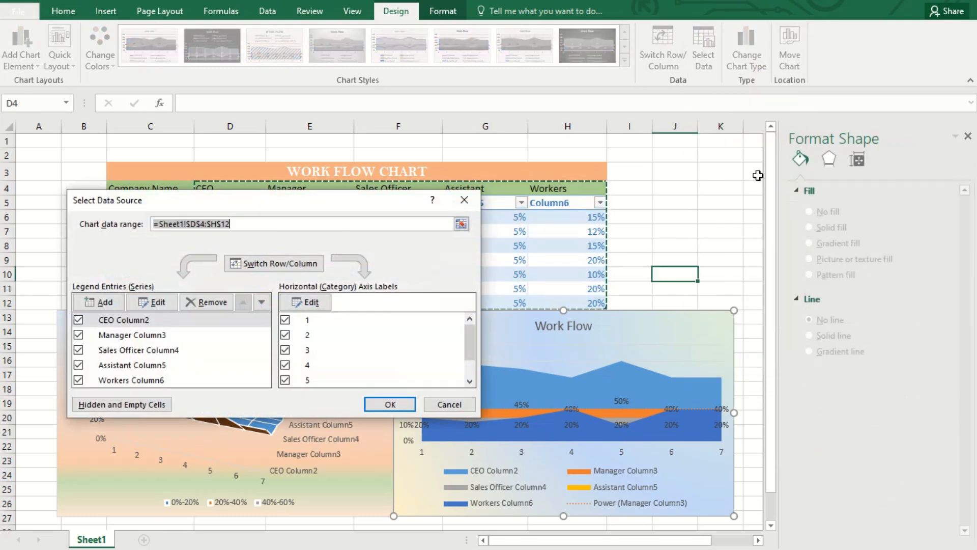
key(Escape)
right_click(654, 323)
key(Escape)
Set the area chart's border to no line and show the chart area's shadow and glow settings.
right_click(641, 319)
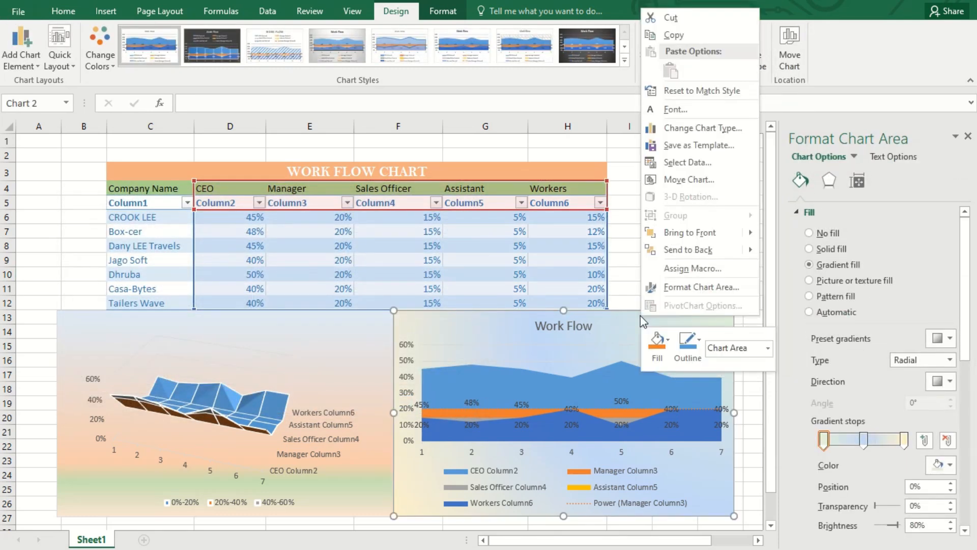
click(710, 288)
click(829, 180)
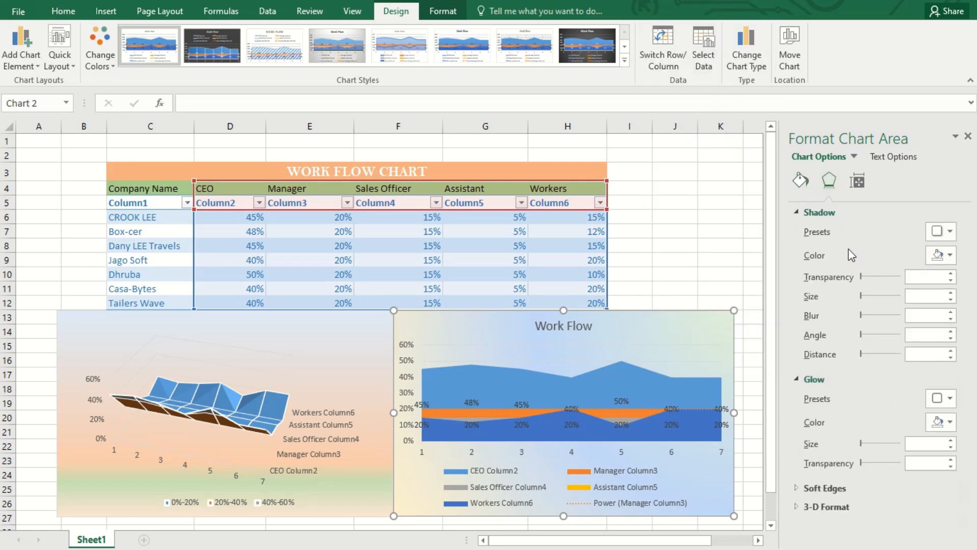
click(800, 179)
scroll(817, 318, down, 6)
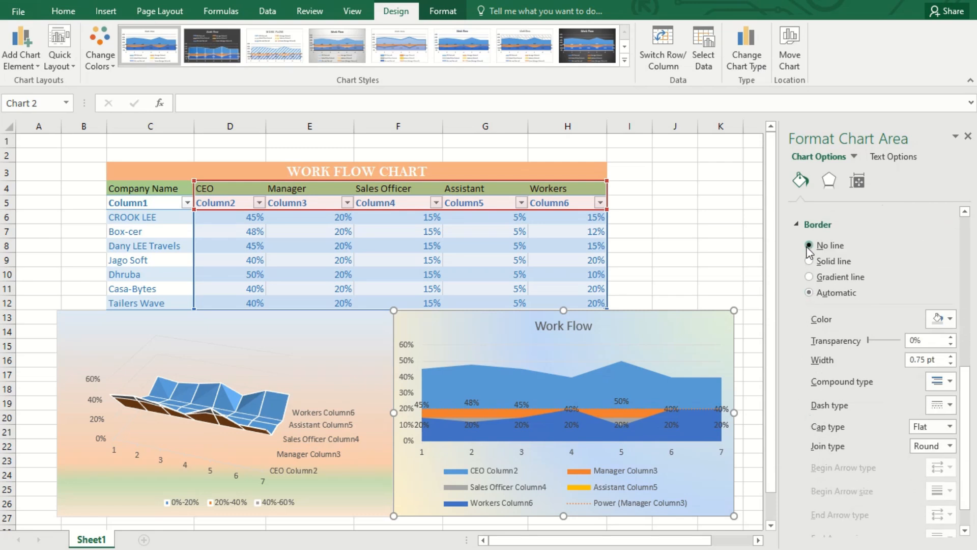
click(809, 245)
scroll(809, 251, up, 4)
scroll(809, 251, up, 4)
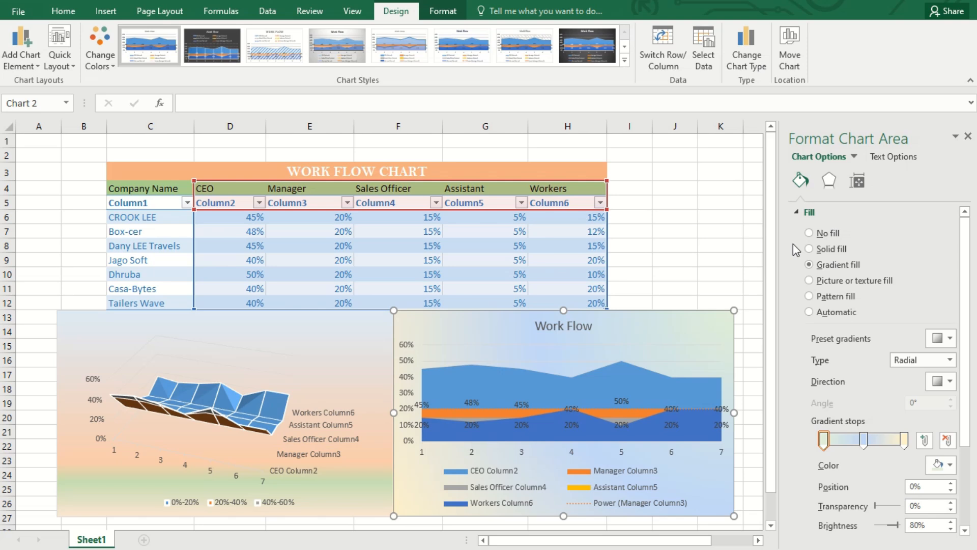
click(829, 181)
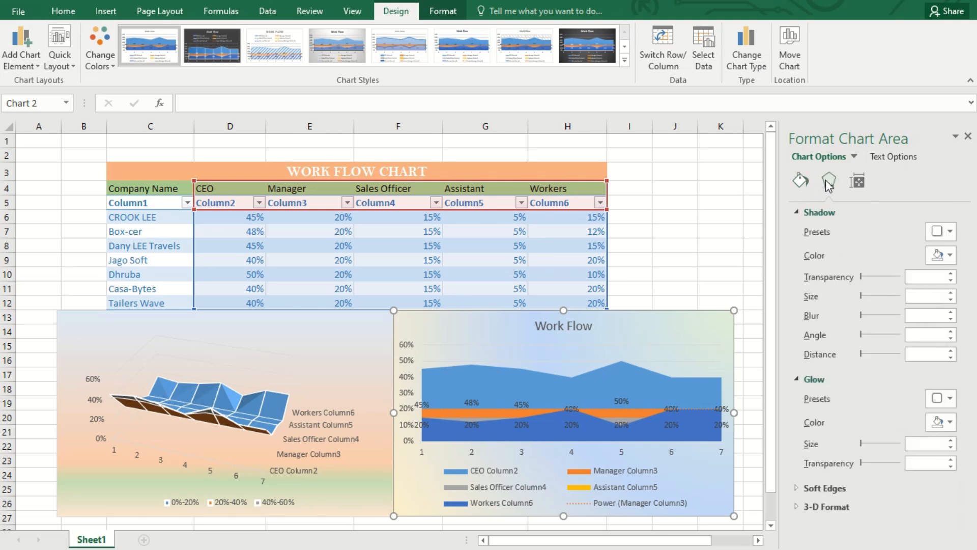
Review the size and axis options of the area chart's vertical axis, and show the chart area's format settings.
click(406, 355)
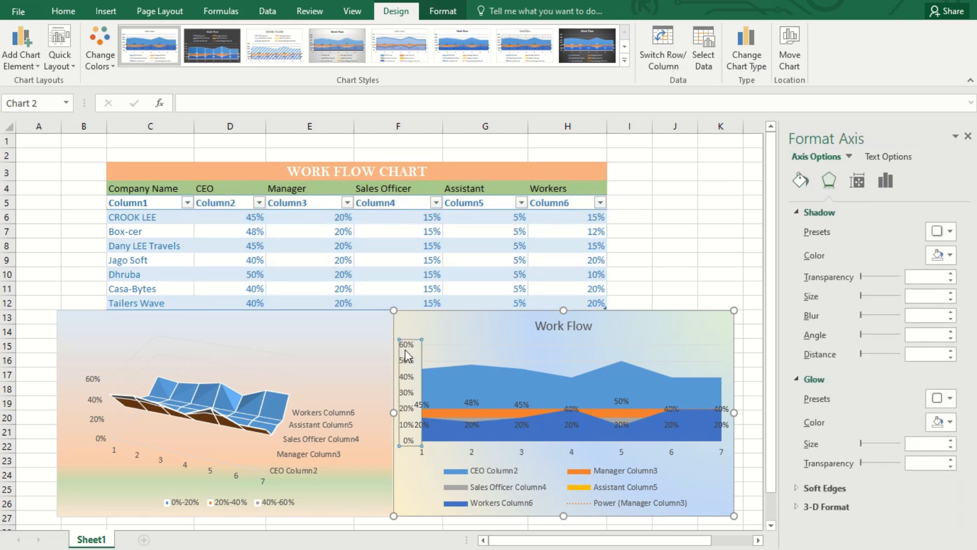
click(855, 182)
click(888, 181)
click(797, 212)
click(797, 212)
right_click(696, 333)
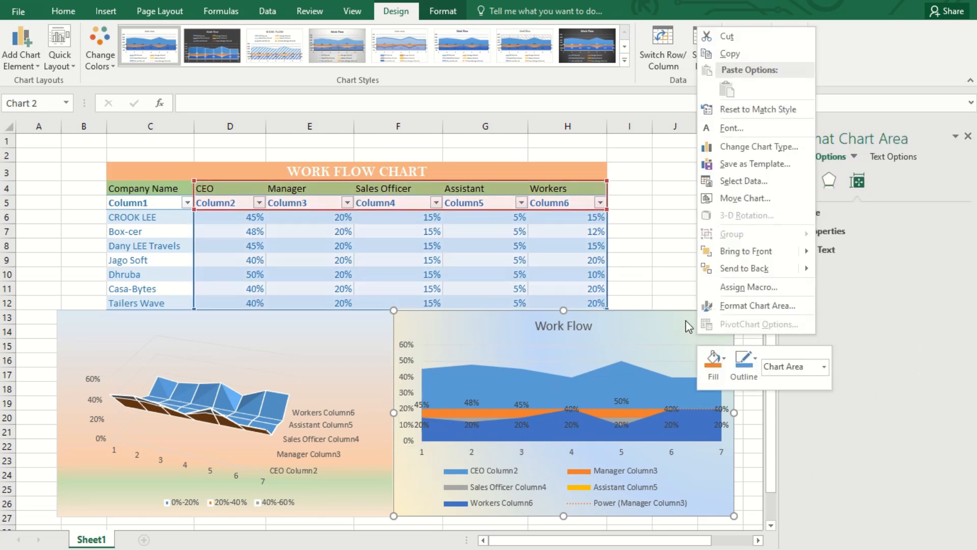
click(738, 305)
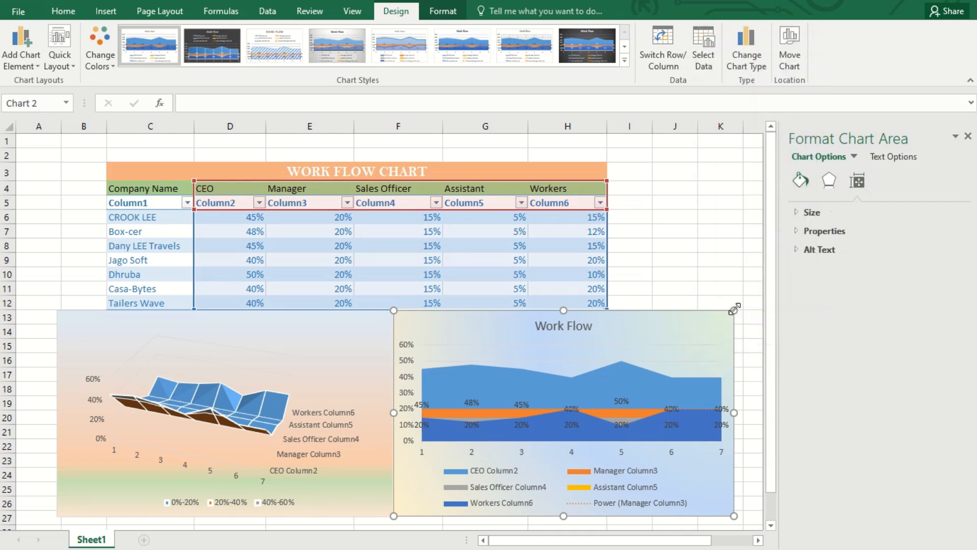
right_click(678, 318)
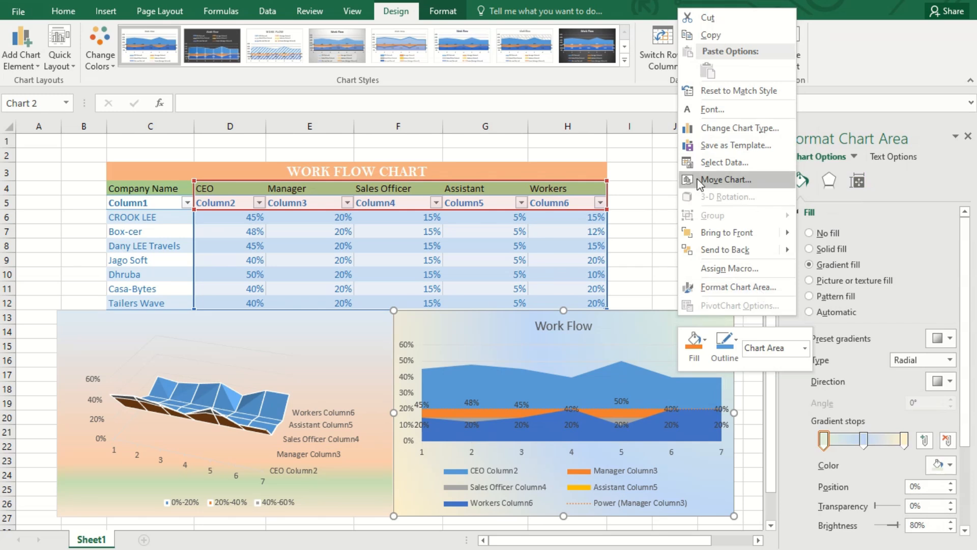
click(729, 179)
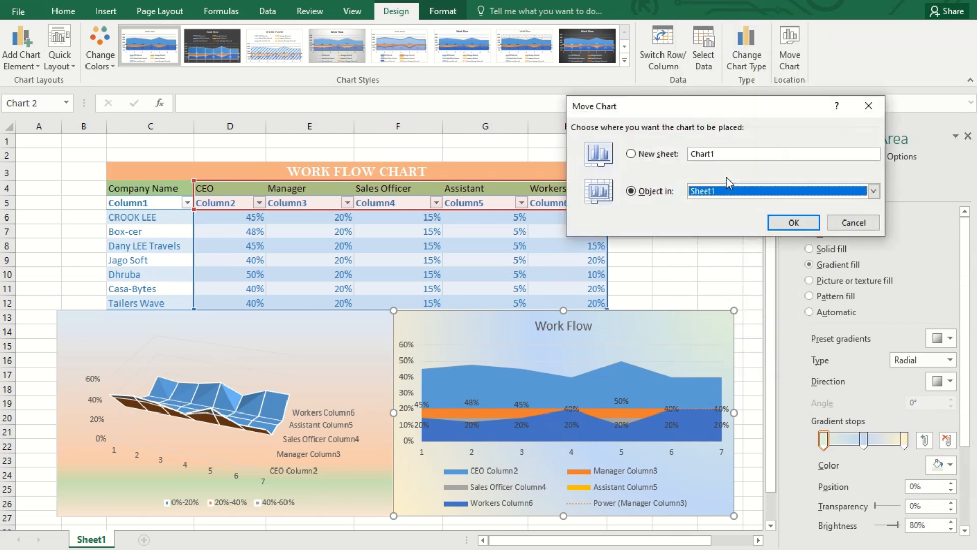
click(875, 106)
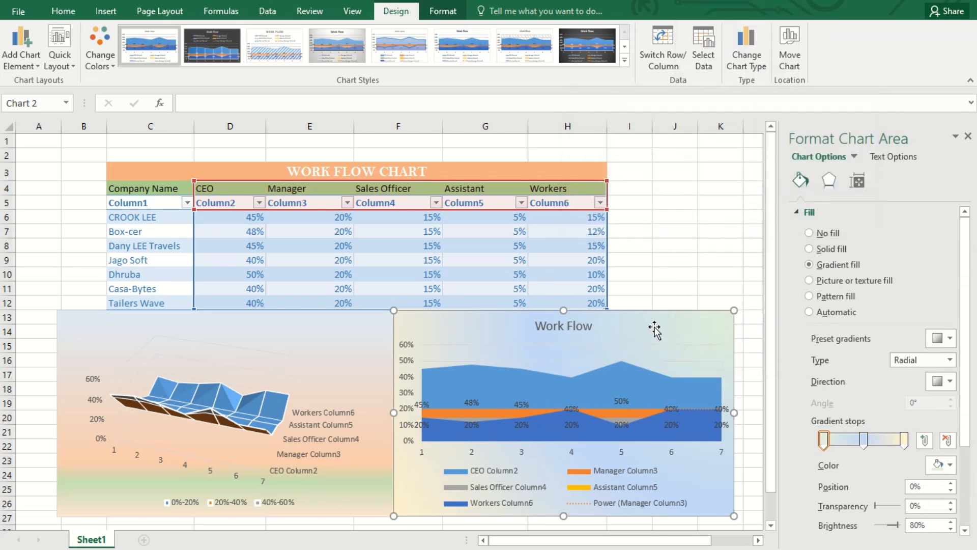
Delete the vertical percentage axis from the Work Flow area chart.
click(407, 356)
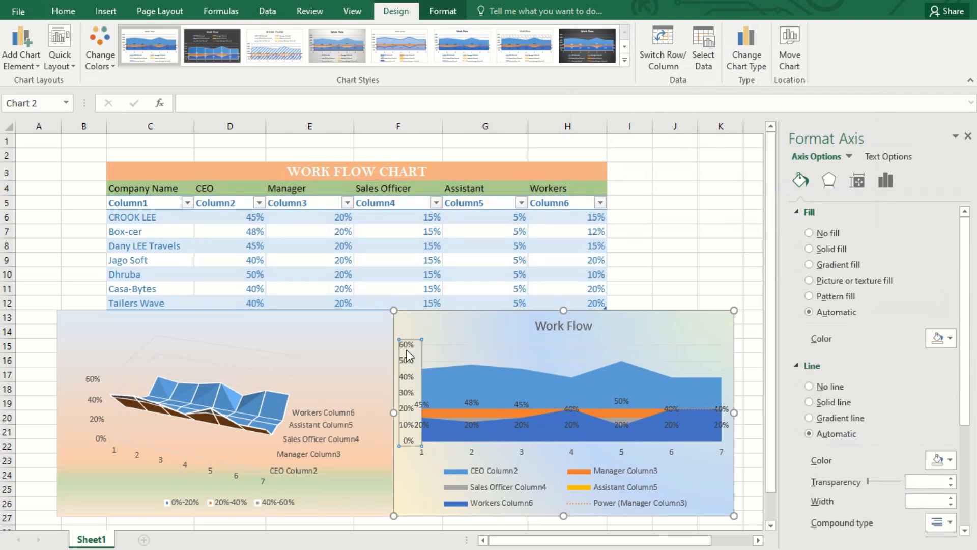
right_click(408, 355)
click(430, 356)
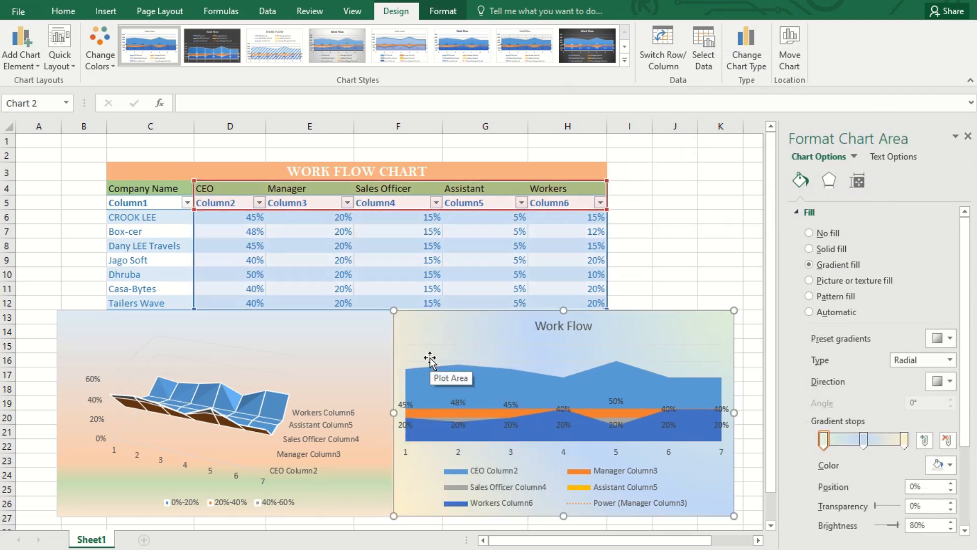
click(568, 356)
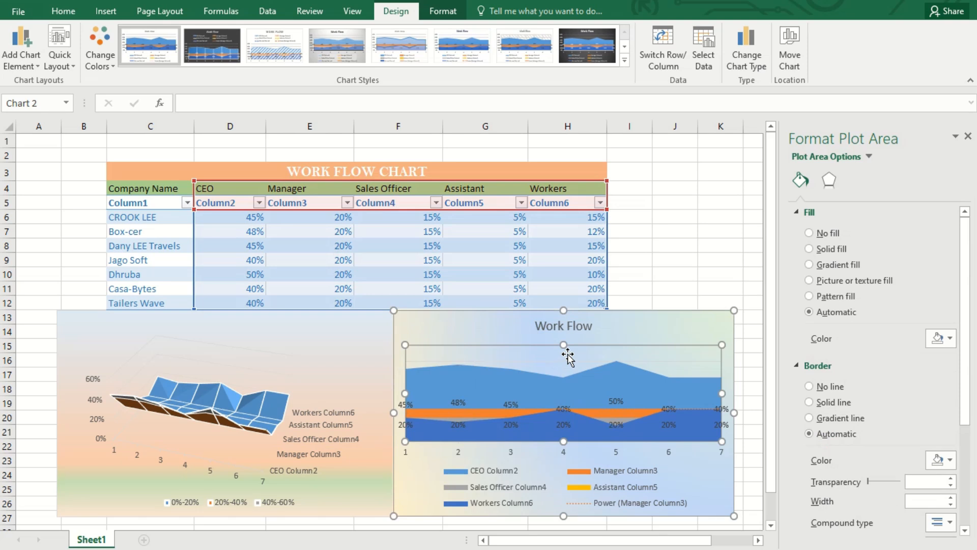
click(711, 486)
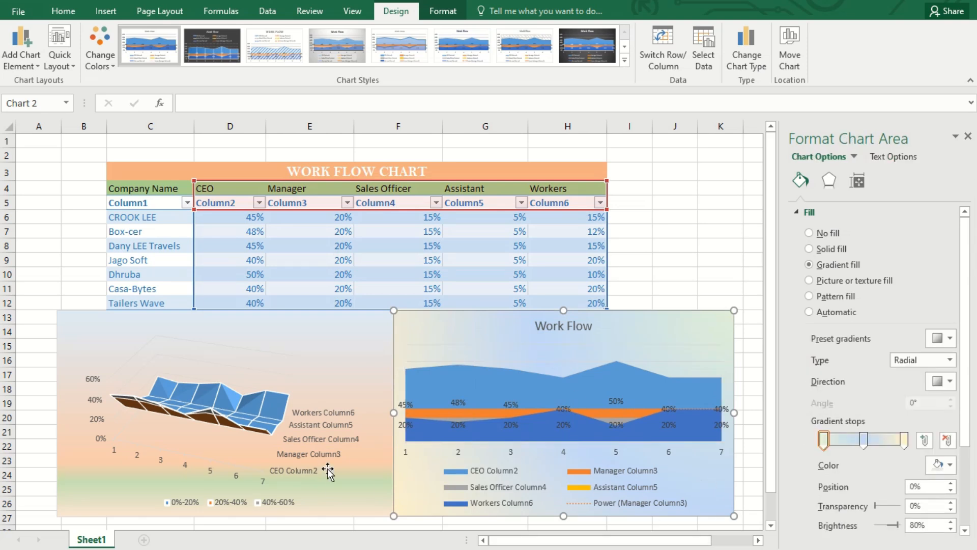
click(271, 407)
right_click(270, 403)
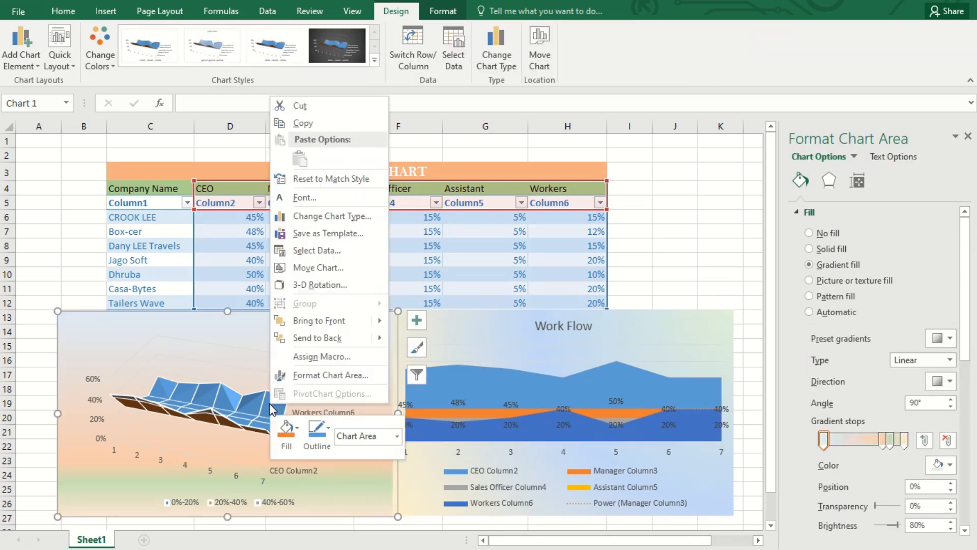
mouse_move(360, 308)
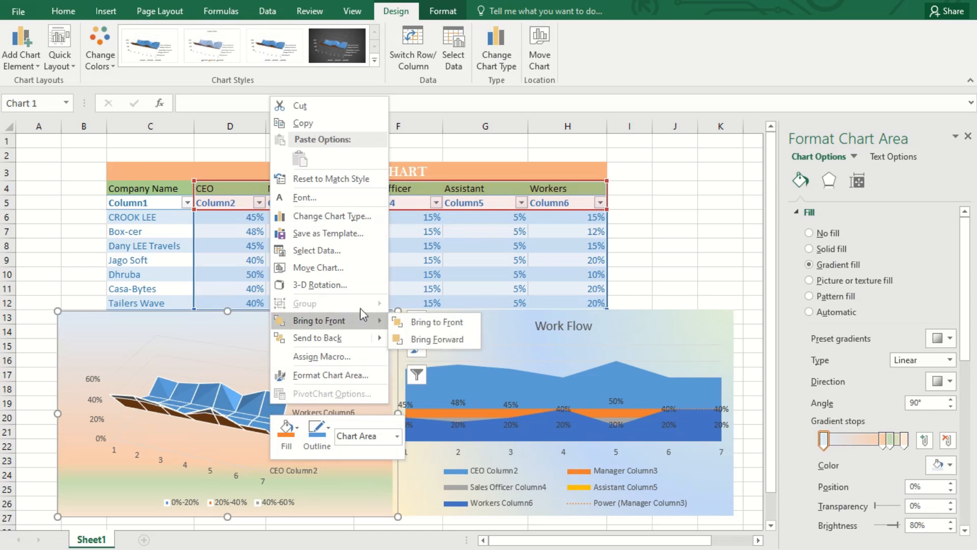
click(317, 255)
click(388, 404)
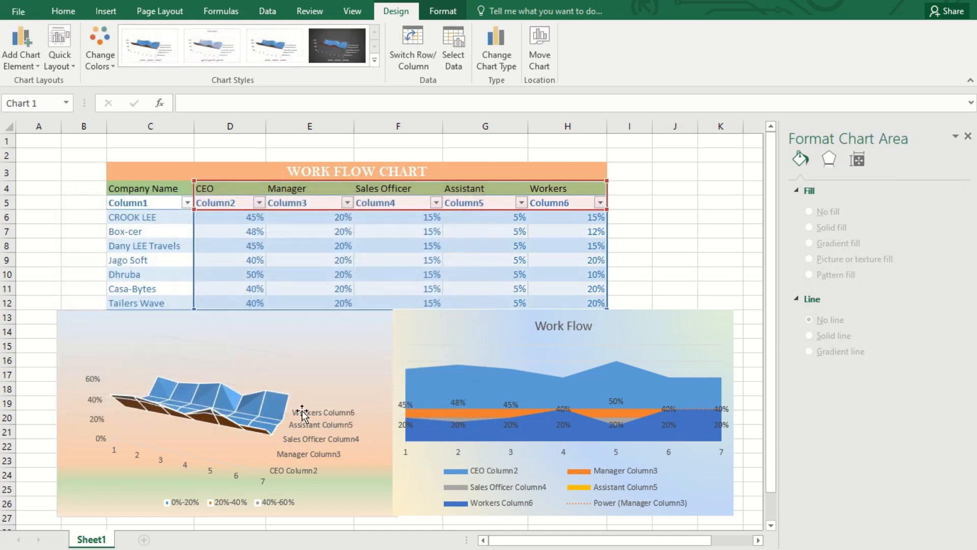
Bring the 3-D surface chart to the front, above the area chart.
right_click(256, 407)
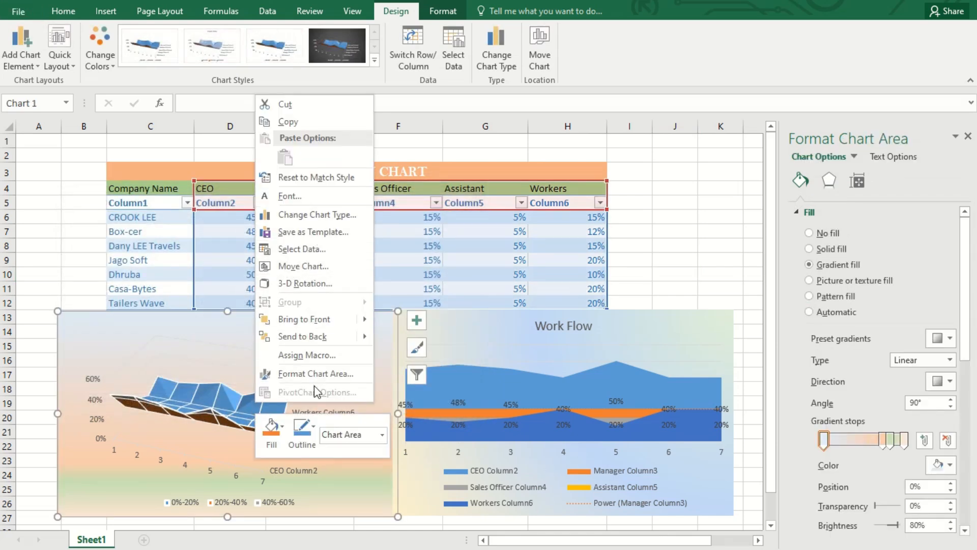
click(320, 374)
right_click(270, 399)
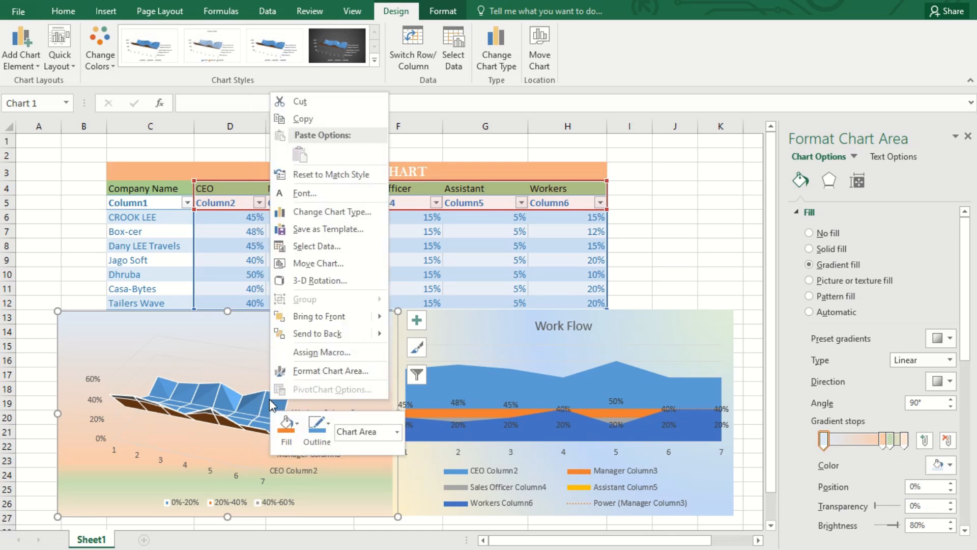
click(341, 375)
right_click(270, 402)
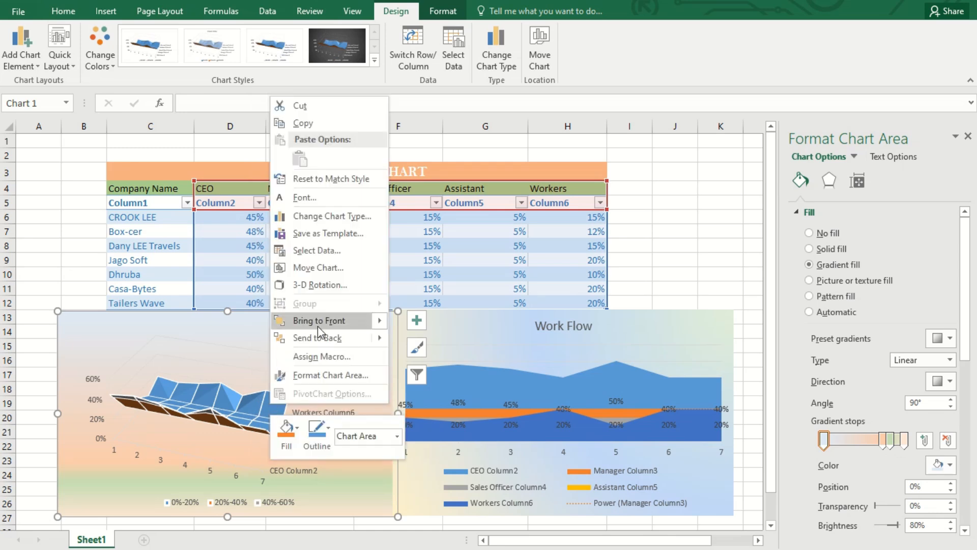
mouse_move(318, 320)
click(422, 326)
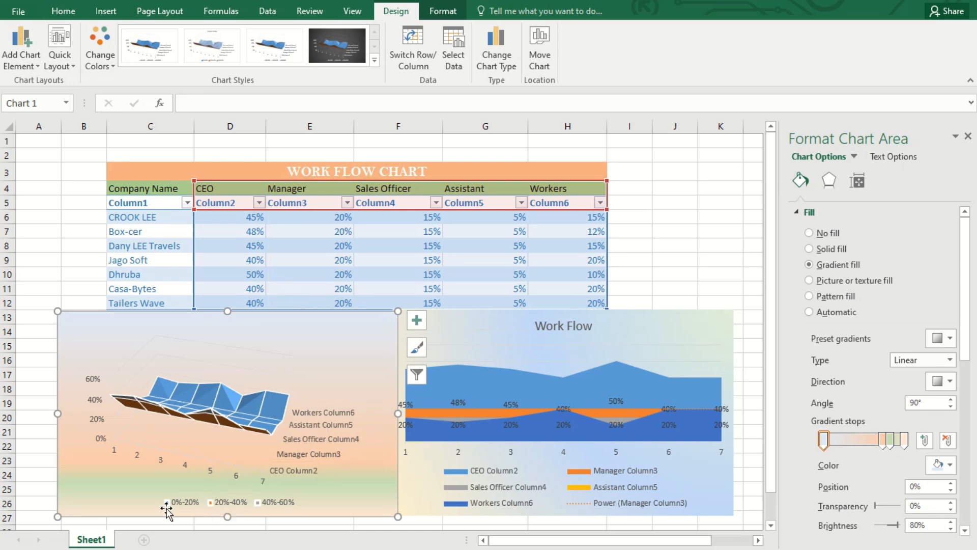
Check the format settings of the charts' plot areas and the surface chart's vertical axis, and deselect the charts by selecting cell K7.
click(211, 504)
click(284, 502)
click(113, 465)
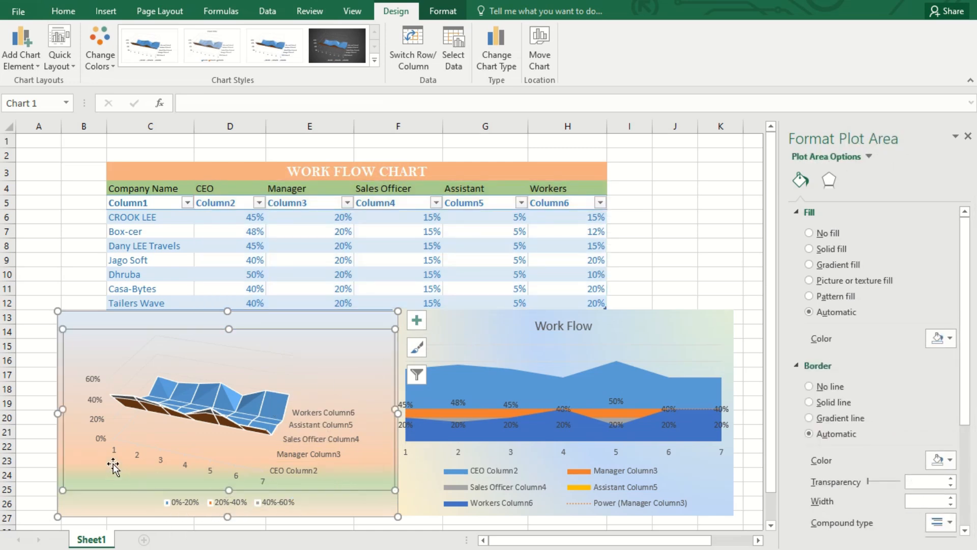
click(88, 375)
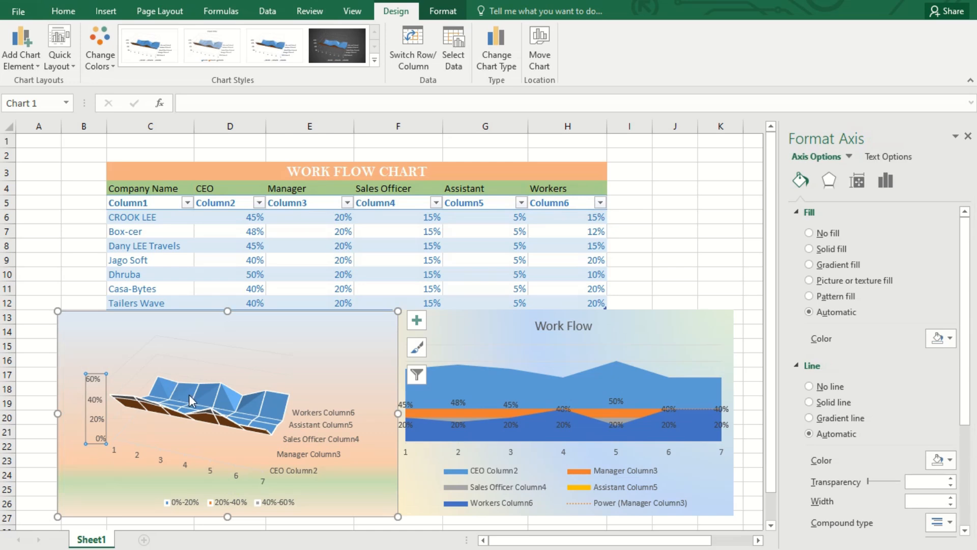
click(529, 344)
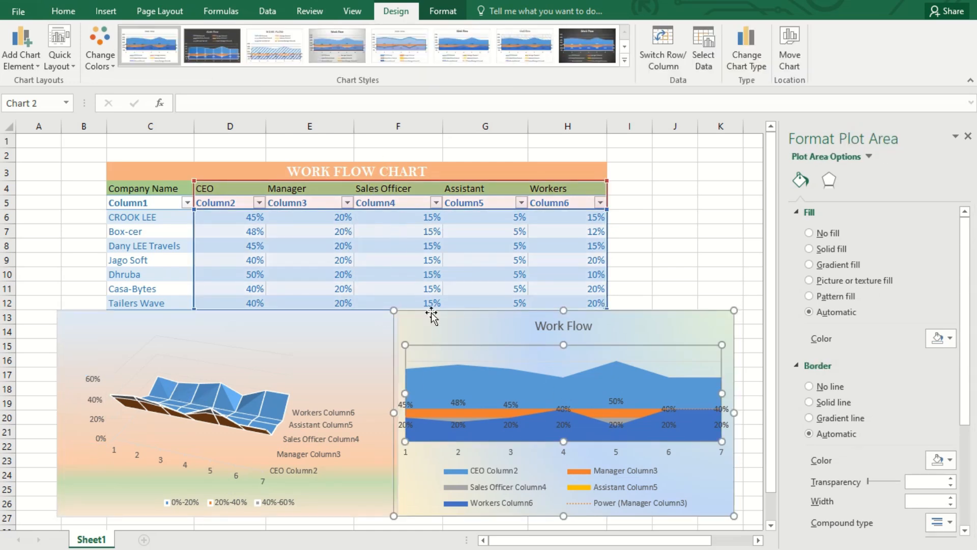
click(349, 349)
click(719, 230)
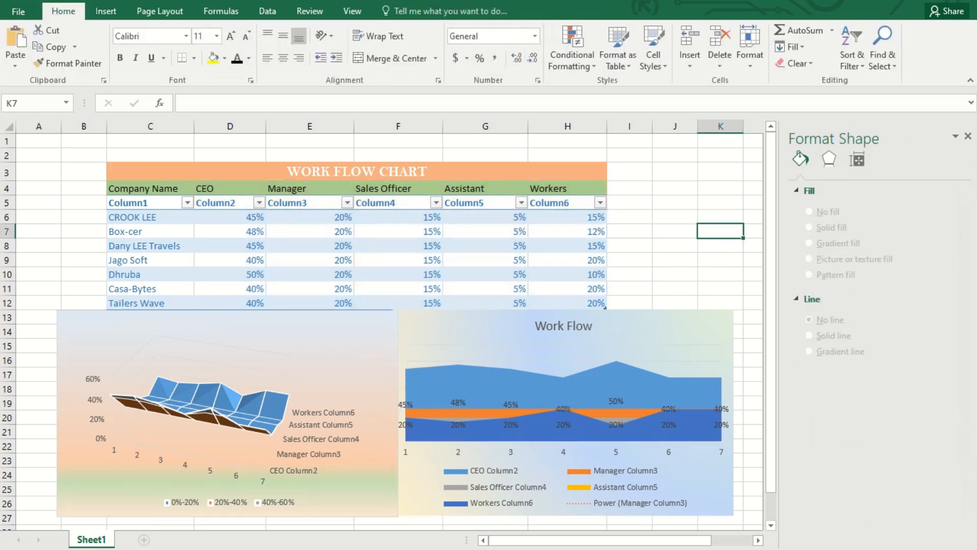